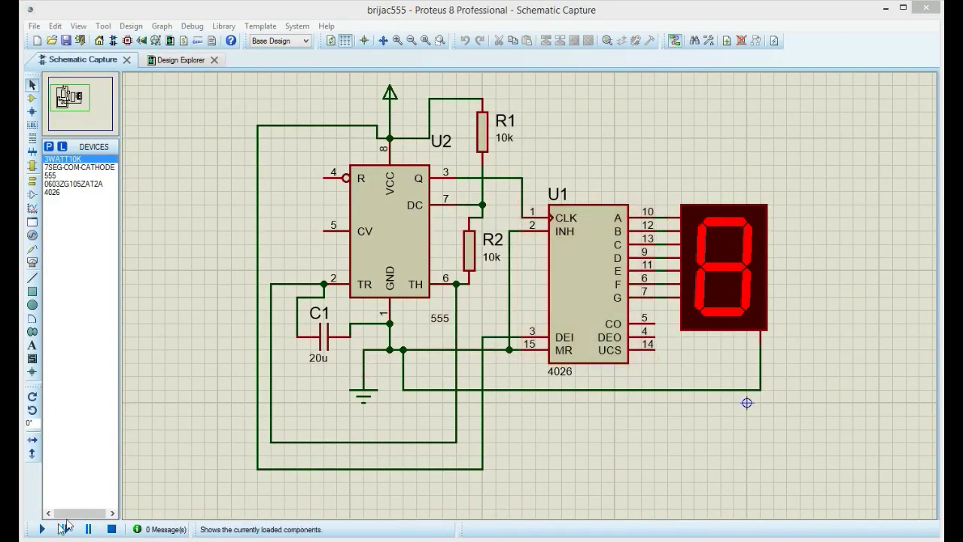
Run the simulation to watch the display count, then start a new project.
{"action": "left_click", "coordinate": [42, 529]}
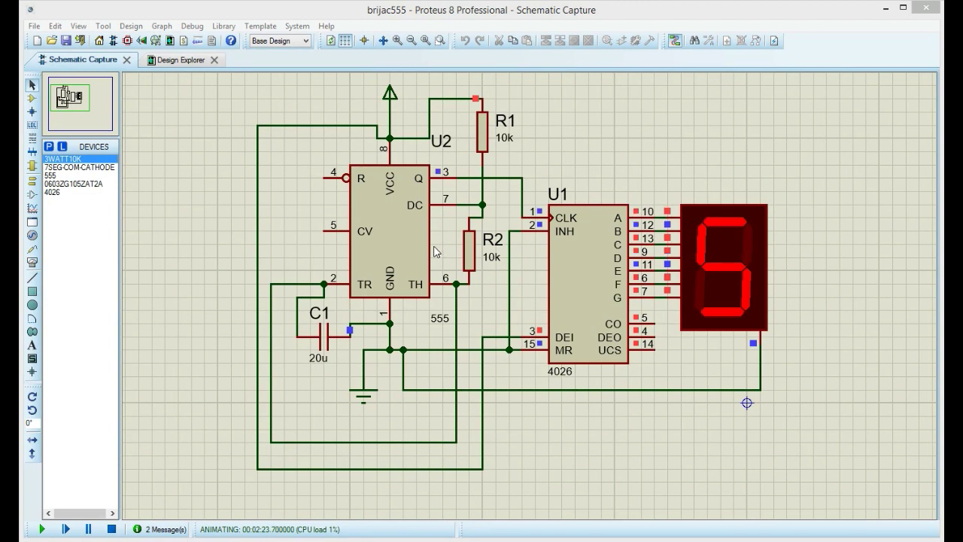
{"action": "left_click", "coordinate": [40, 28]}
{"action": "left_click", "coordinate": [46, 41]}
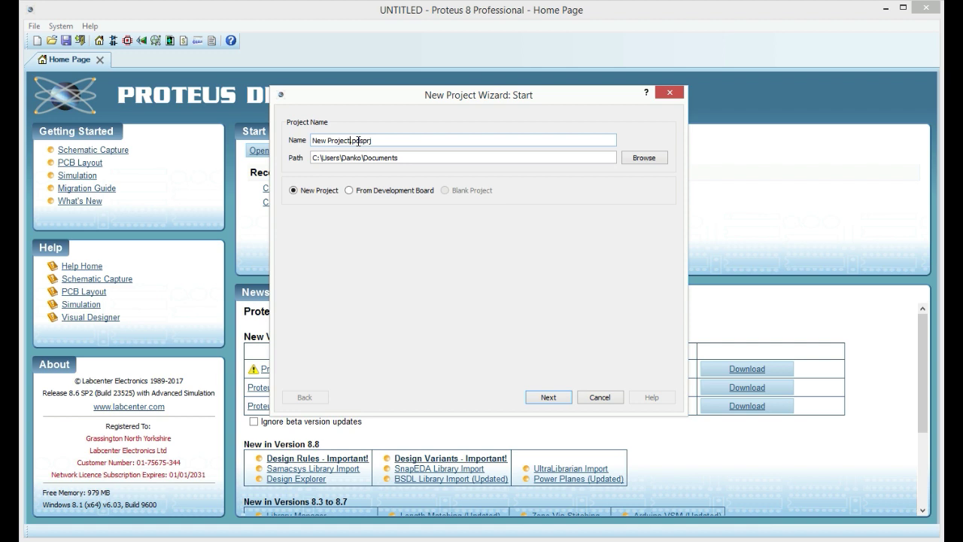
Name the project tutorial.pdsprj and create it with the DEFAULT schematic, no PCB or firmware.
{"action": "key", "text": "BackSpace"}
{"action": "key", "text": "BackSpace"}
{"action": "key", "text": "BackSpace"}
{"action": "key", "text": "BackSpace"}
{"action": "key", "text": "BackSpace"}
{"action": "key", "text": "BackSpace"}
{"action": "key", "text": "BackSpace"}
{"action": "key", "text": "BackSpace"}
{"action": "key", "text": "BackSpace"}
{"action": "key", "text": "BackSpace"}
{"action": "key", "text": "BackSpace"}
{"action": "type", "text": "tutorial"}
{"action": "left_click", "coordinate": [561, 399]}
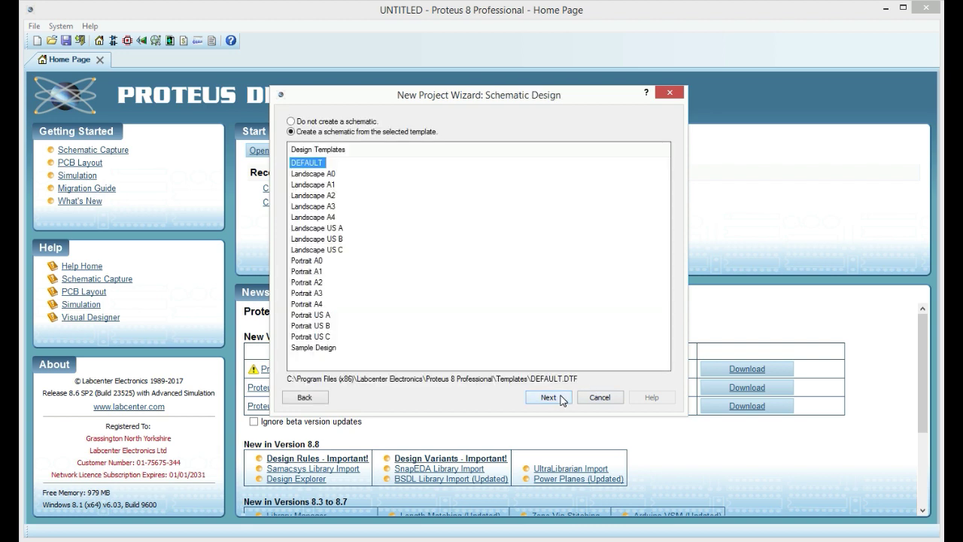
{"action": "left_click", "coordinate": [561, 398]}
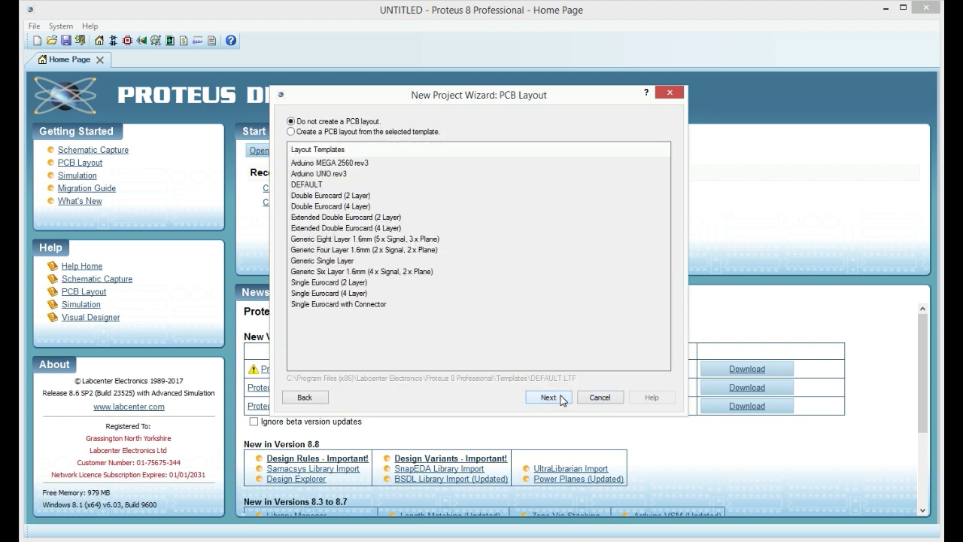
{"action": "left_click", "coordinate": [561, 399]}
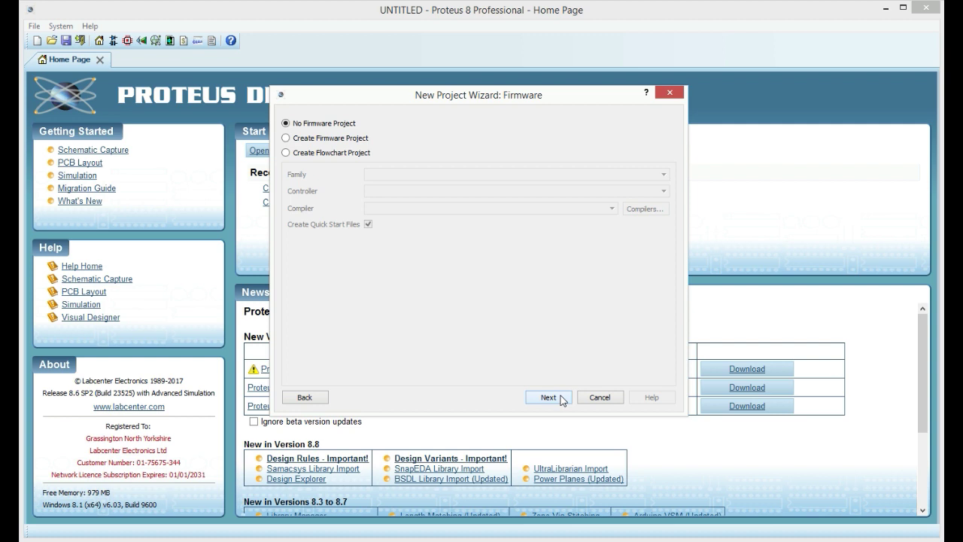
{"action": "left_click", "coordinate": [562, 398]}
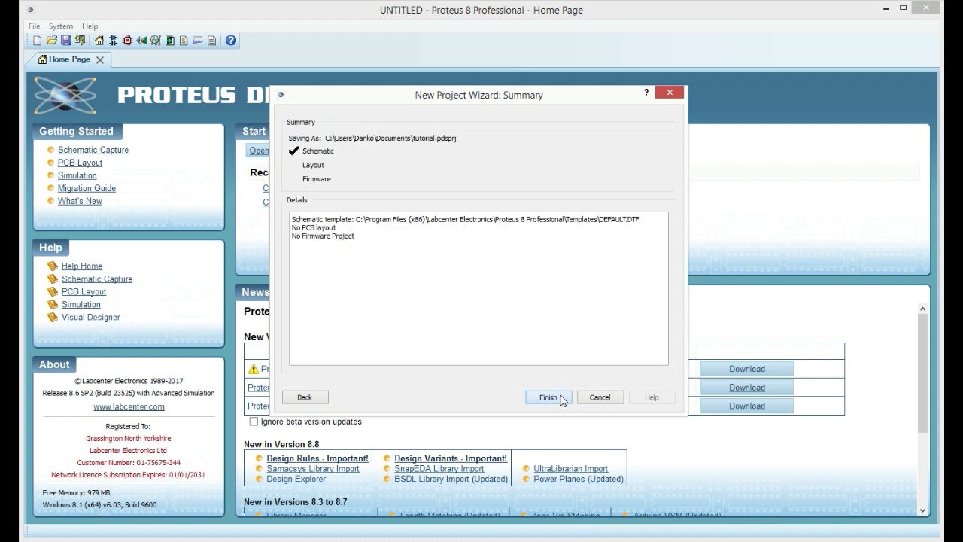
{"action": "left_click", "coordinate": [562, 398]}
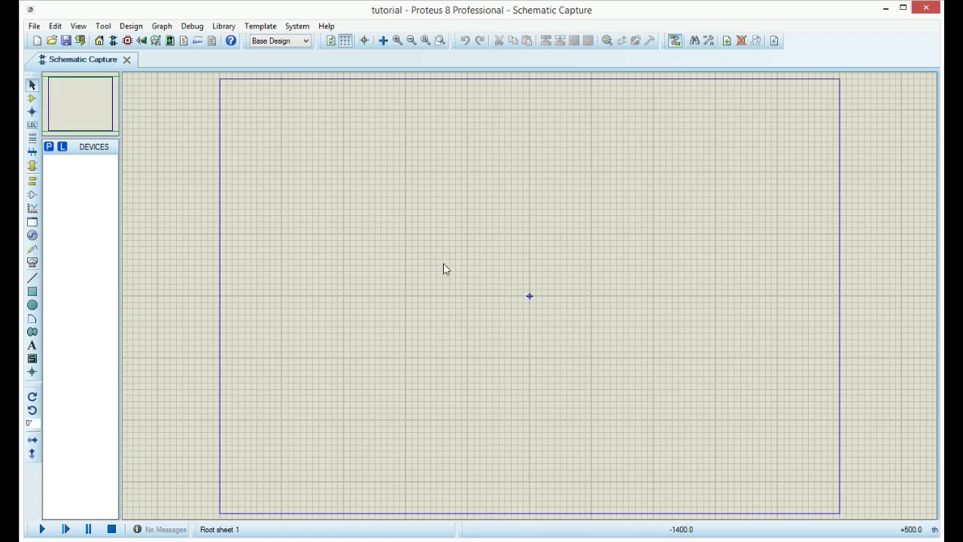
Find the 4026 decade counter in the device library and place it on the sheet as U1.
{"action": "scroll", "coordinate": [531, 301], "scroll_direction": "up", "scroll_amount": 2}
{"action": "scroll", "coordinate": [531, 301], "scroll_direction": "down", "scroll_amount": 2}
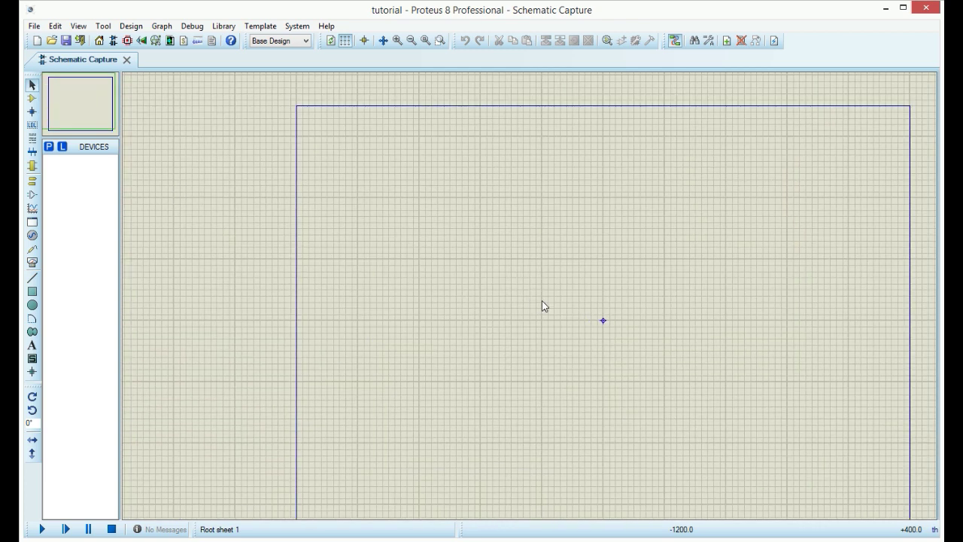
{"action": "scroll", "coordinate": [530, 296], "scroll_direction": "up", "scroll_amount": 1}
{"action": "mouse_move", "coordinate": [78, 95]}
{"action": "left_mouse_down"}
{"action": "mouse_move", "coordinate": [99, 95]}
{"action": "mouse_move", "coordinate": [80, 101]}
{"action": "mouse_move", "coordinate": [81, 133]}
{"action": "mouse_move", "coordinate": [82, 108]}
{"action": "left_mouse_up"}
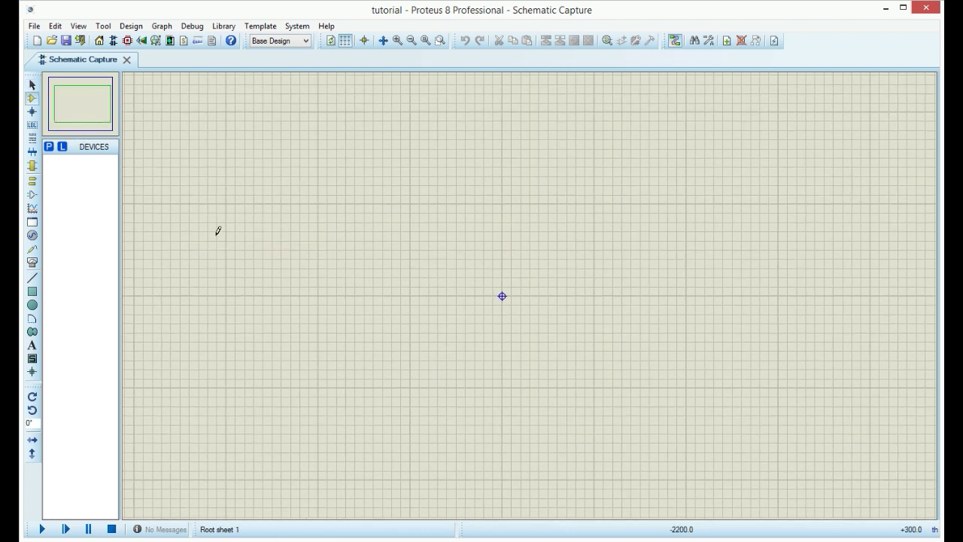
{"action": "left_click", "coordinate": [49, 148]}
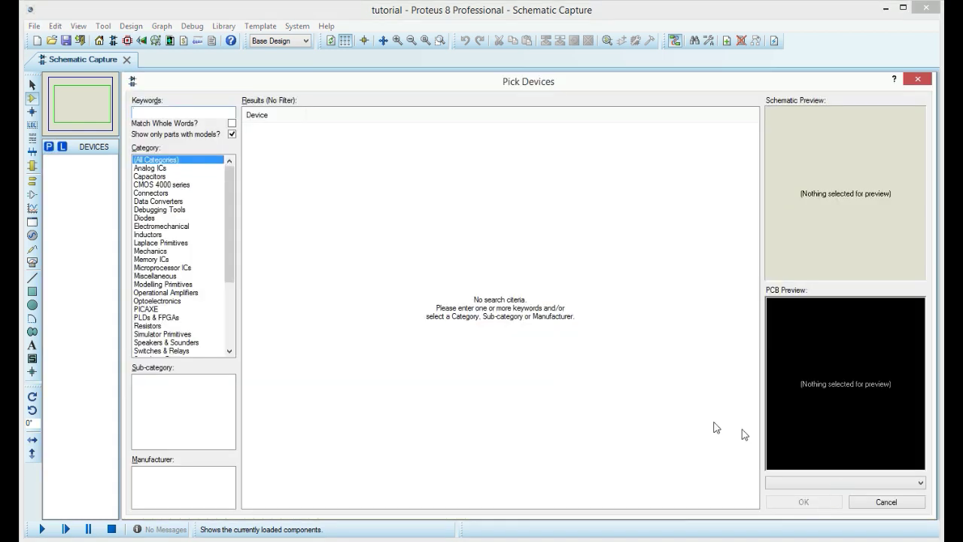
{"action": "type", "text": "4026"}
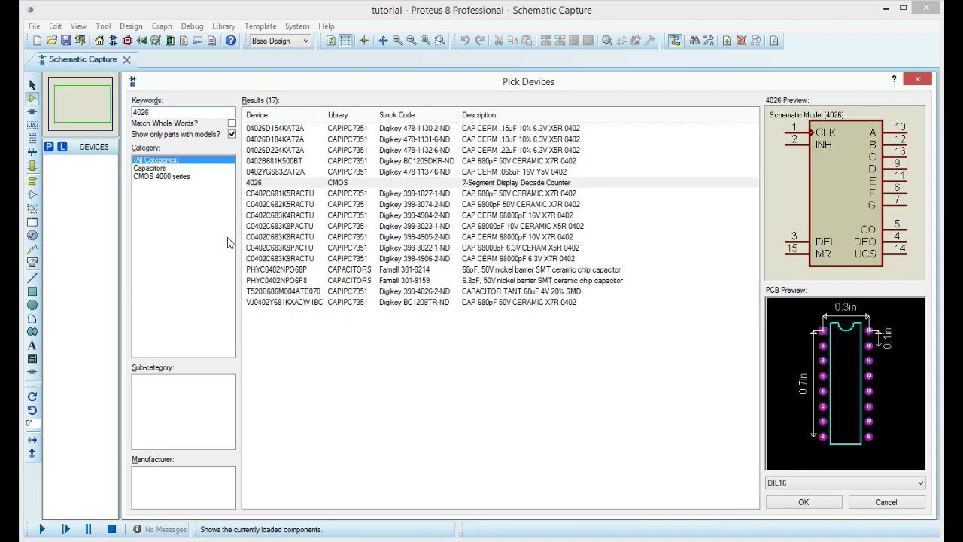
{"action": "left_click", "coordinate": [264, 185]}
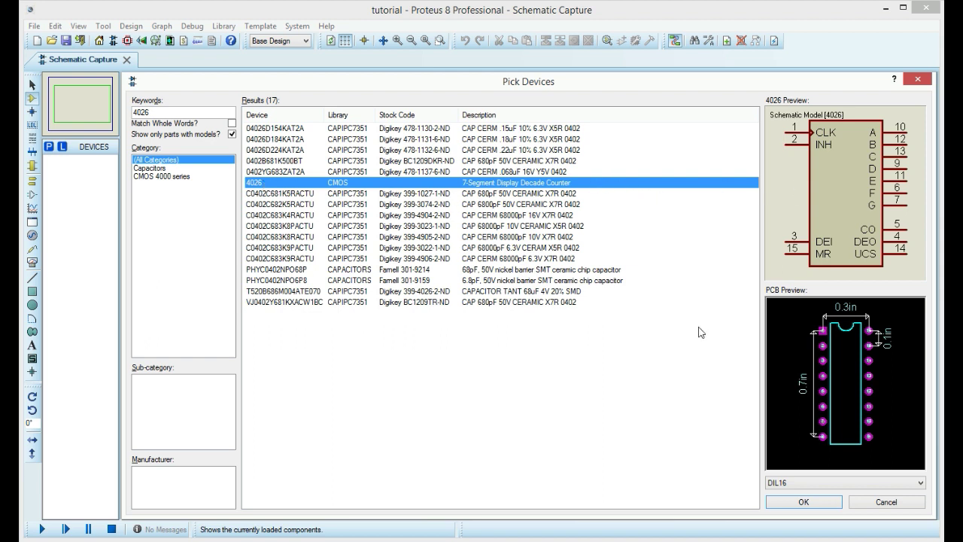
{"action": "left_click", "coordinate": [800, 501]}
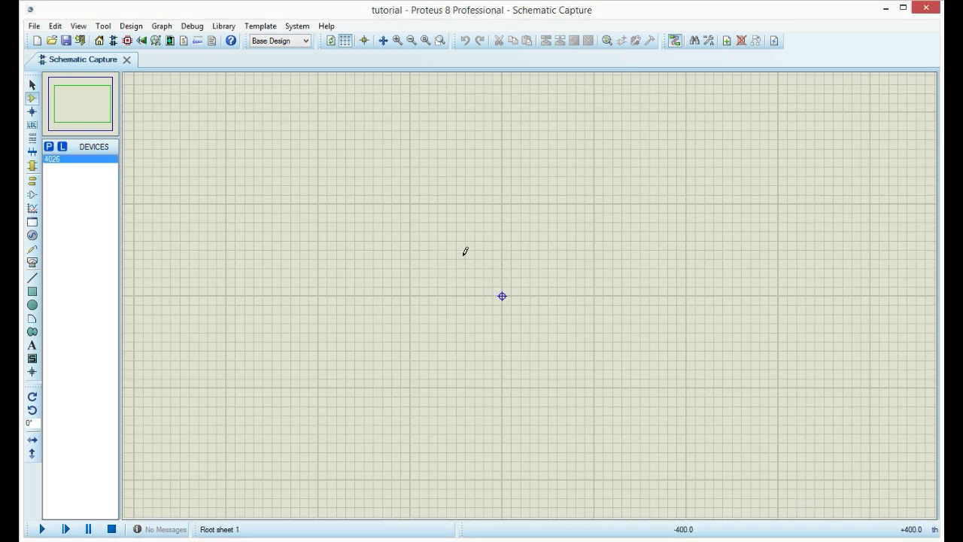
{"action": "left_click", "coordinate": [519, 312]}
{"action": "left_click", "coordinate": [446, 250]}
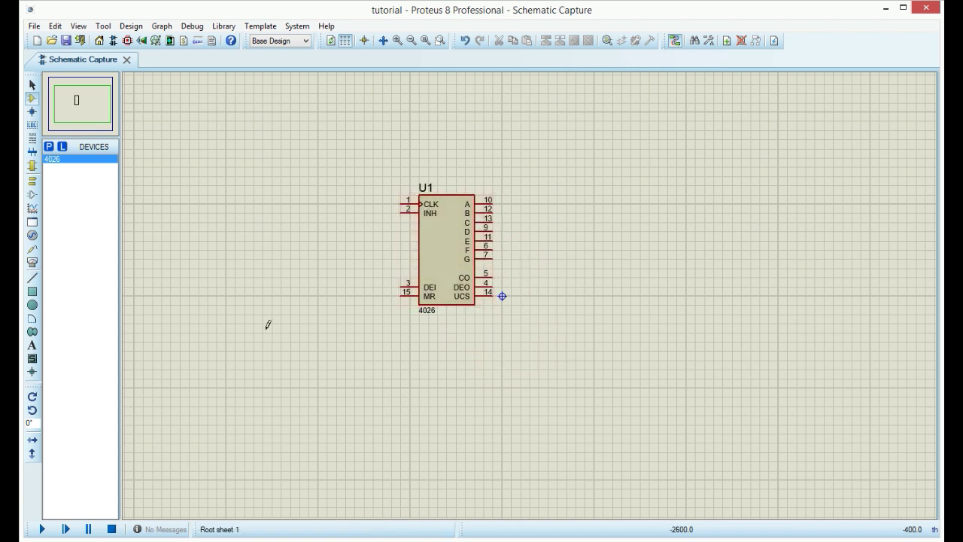
Compare 7-segment display previews and add 7SEG-COM-CATHODE to the device list.
{"action": "left_click", "coordinate": [47, 148]}
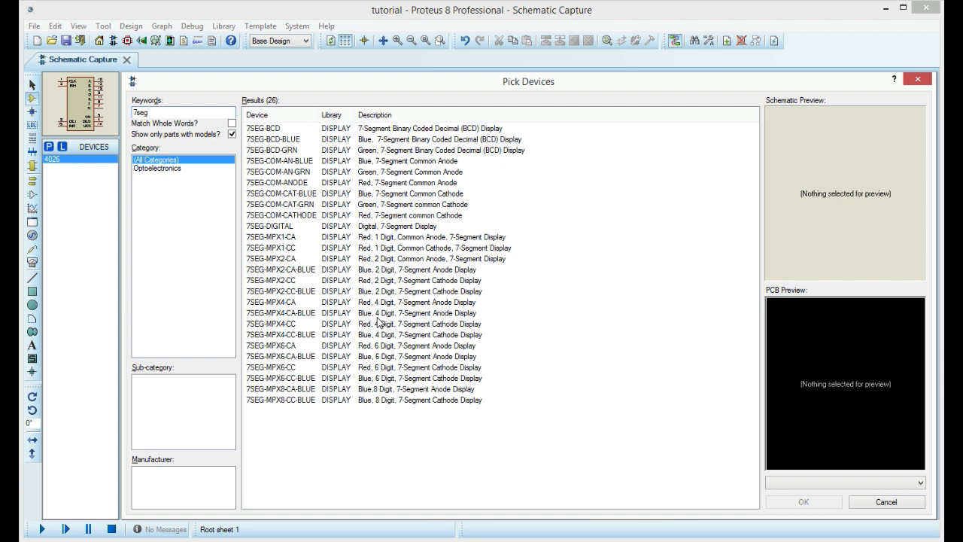
{"action": "left_click", "coordinate": [431, 250]}
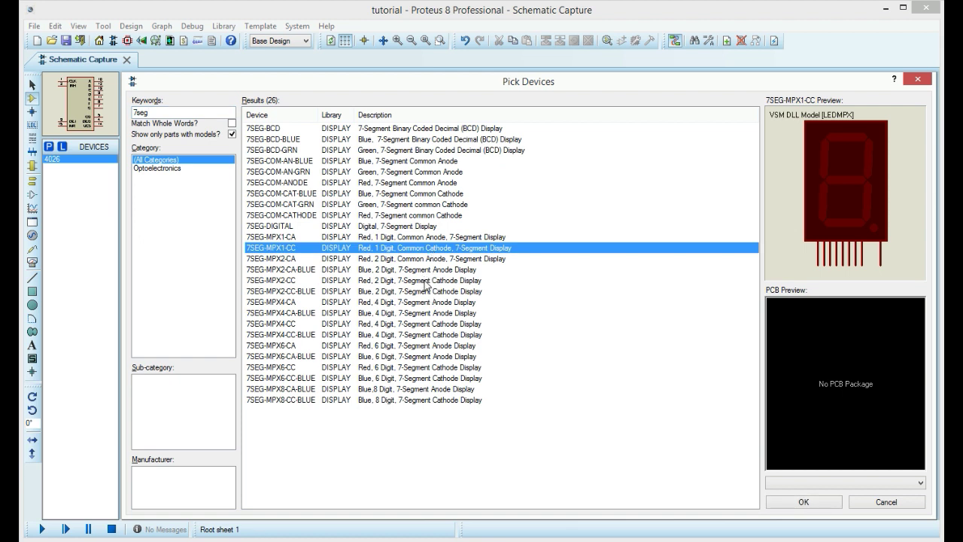
{"action": "left_click", "coordinate": [426, 281]}
{"action": "left_click", "coordinate": [427, 292]}
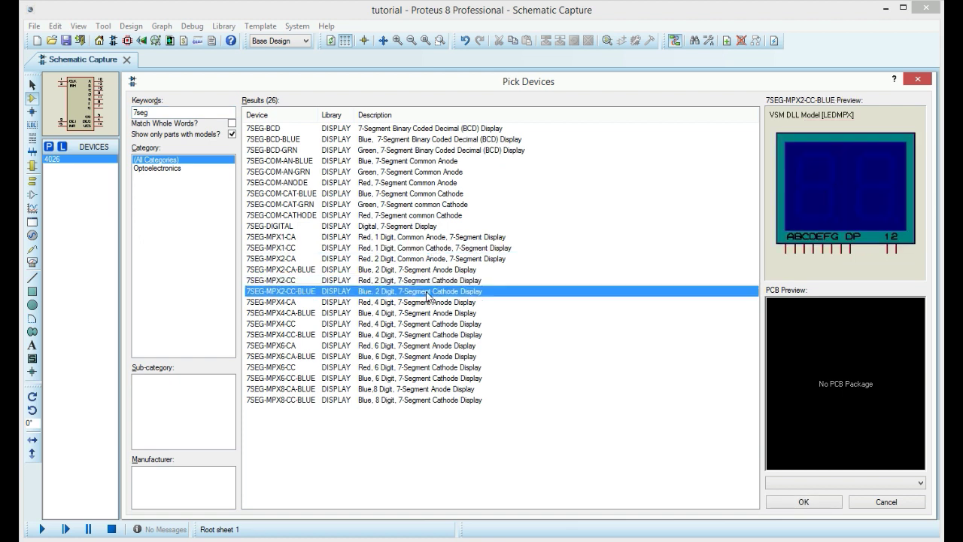
{"action": "left_click", "coordinate": [410, 217]}
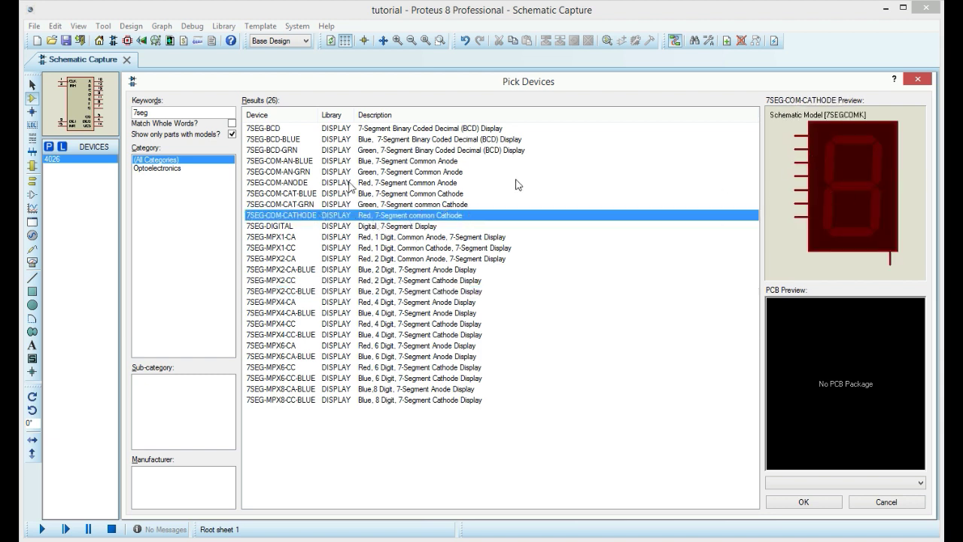
{"action": "left_click", "coordinate": [803, 500]}
{"action": "left_click", "coordinate": [583, 230]}
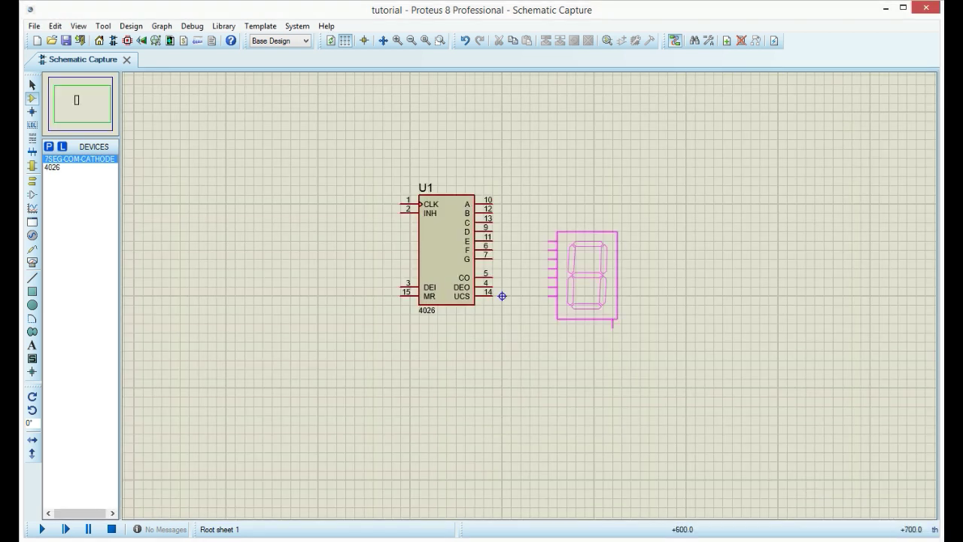
Place the display right of U1 and wire the counter's A, B and C outputs to it.
{"action": "left_click", "coordinate": [576, 230]}
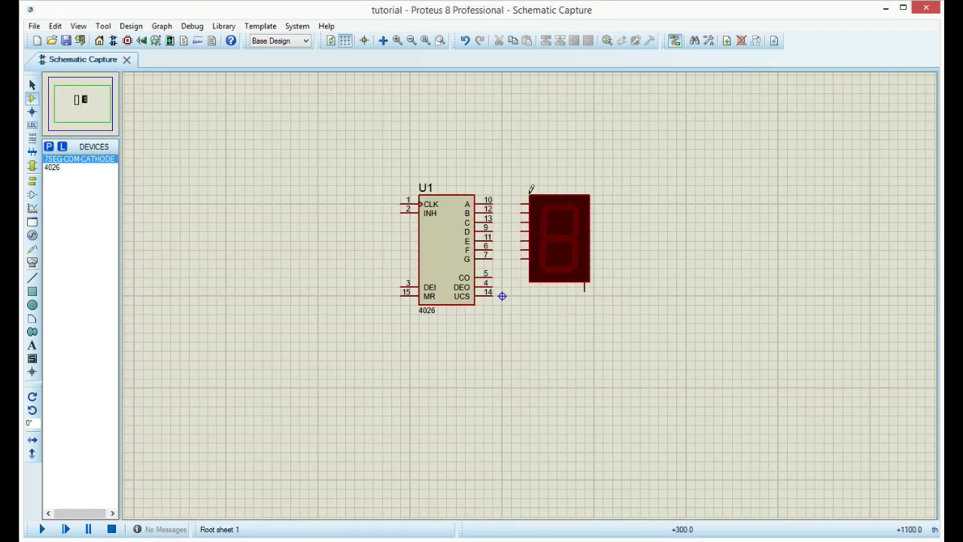
{"action": "scroll", "coordinate": [593, 236], "scroll_direction": "up", "scroll_amount": 1}
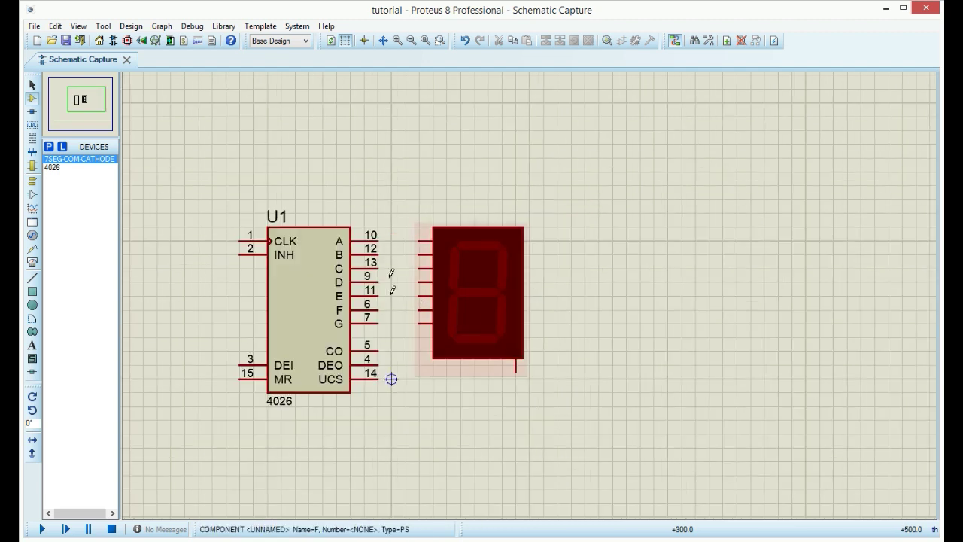
{"action": "left_click", "coordinate": [391, 236]}
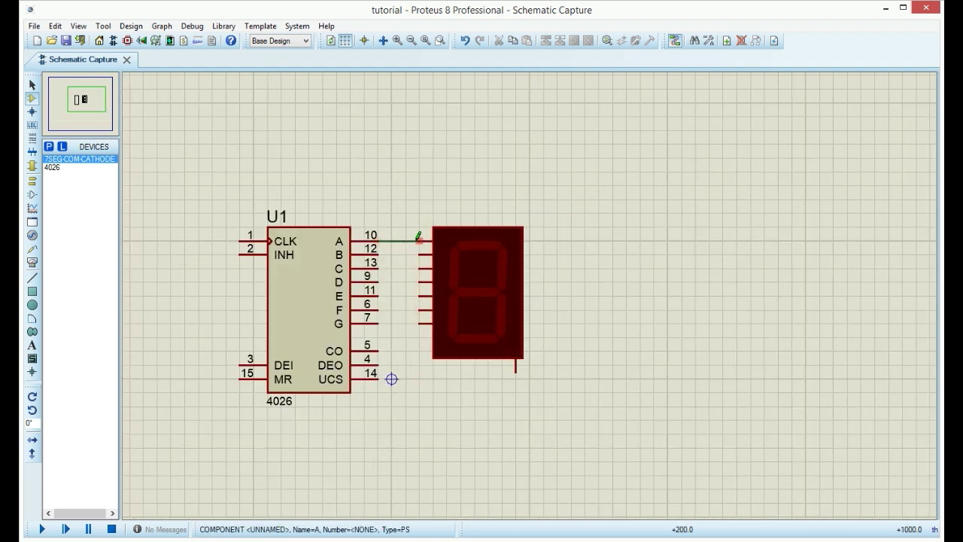
{"action": "left_click", "coordinate": [420, 239]}
{"action": "left_click", "coordinate": [391, 251]}
{"action": "left_click", "coordinate": [423, 254]}
{"action": "left_click", "coordinate": [391, 265]}
{"action": "left_click", "coordinate": [421, 268]}
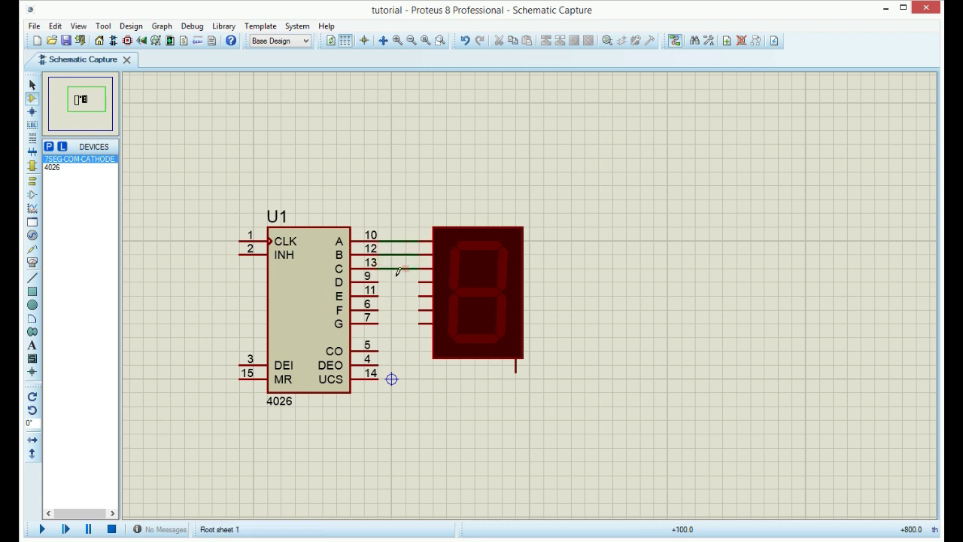
Wire the counter's D, E, F and G outputs to the display's matching segment pins.
{"action": "left_click", "coordinate": [421, 281]}
{"action": "left_click", "coordinate": [378, 295]}
{"action": "left_click", "coordinate": [421, 295]}
{"action": "left_click", "coordinate": [378, 310]}
{"action": "left_click", "coordinate": [422, 309]}
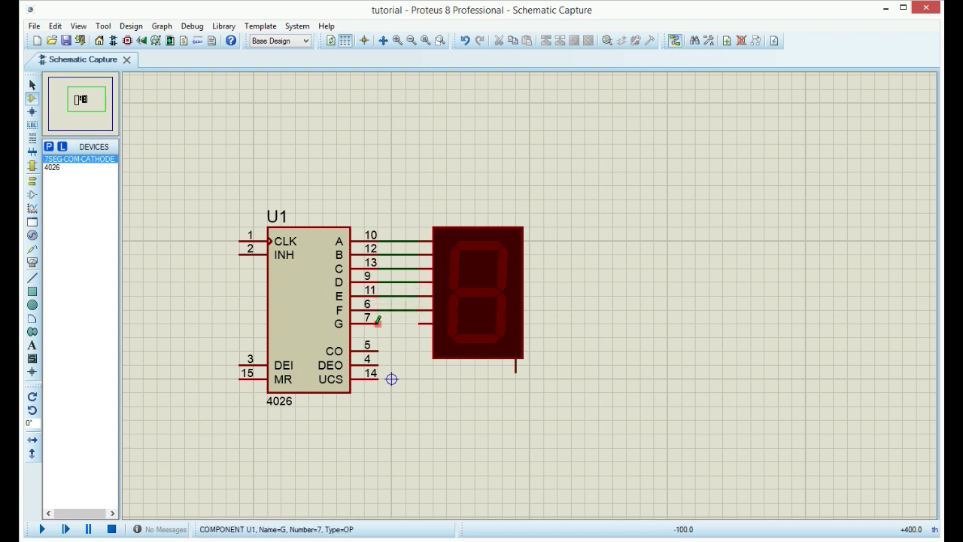
{"action": "left_click", "coordinate": [382, 322]}
{"action": "left_click", "coordinate": [421, 323]}
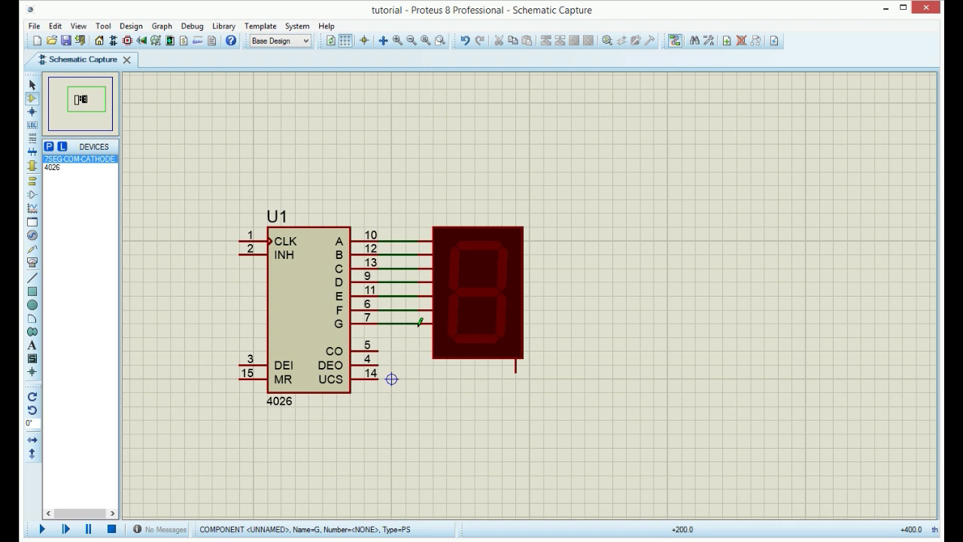
{"action": "scroll", "coordinate": [468, 336], "scroll_direction": "down", "scroll_amount": 1}
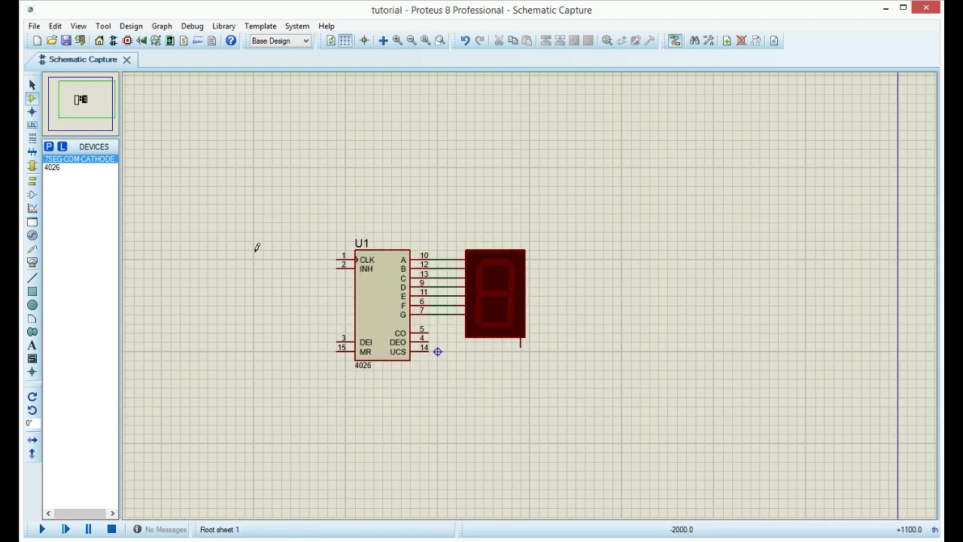
Add the 555 timer from the library and place it as U2, shifted slightly left of U1.
{"action": "left_click", "coordinate": [48, 146]}
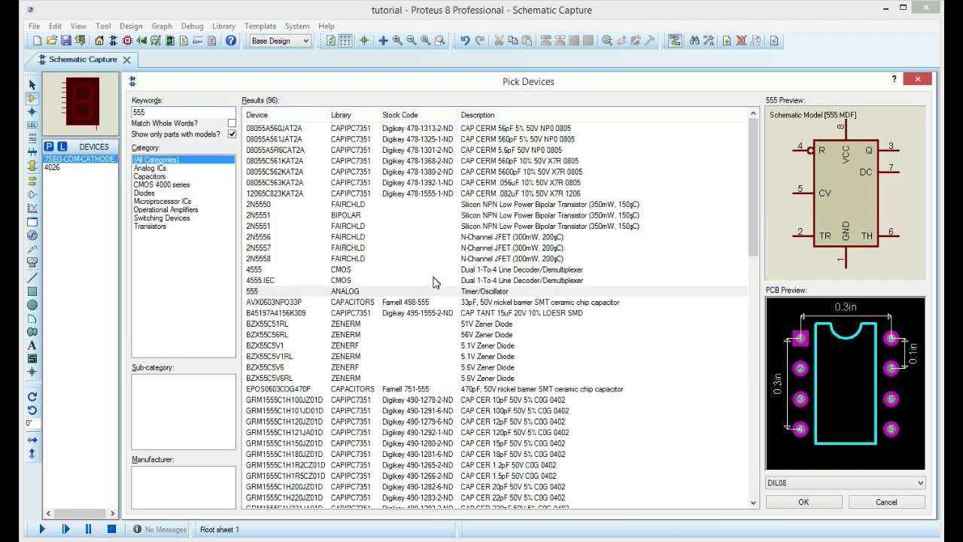
{"action": "left_click", "coordinate": [353, 294]}
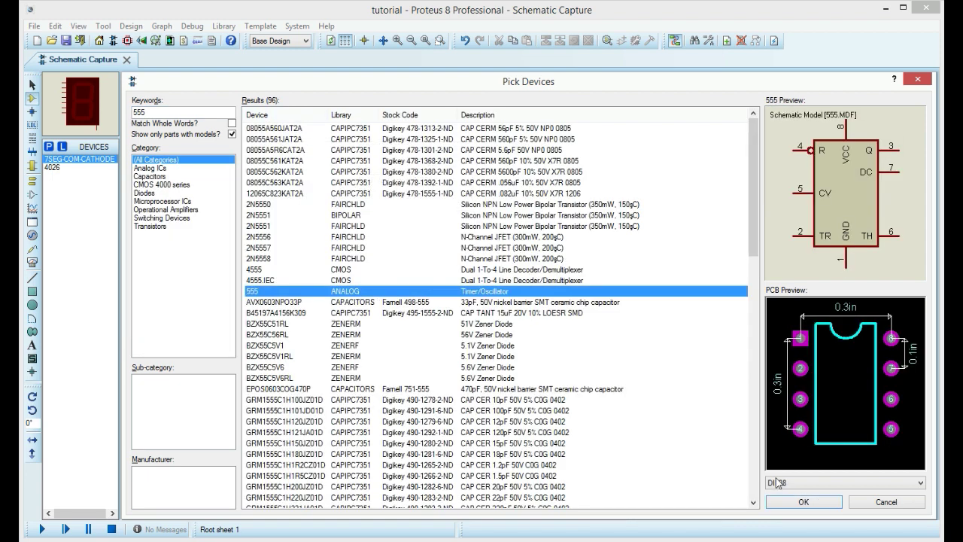
{"action": "left_click", "coordinate": [798, 504]}
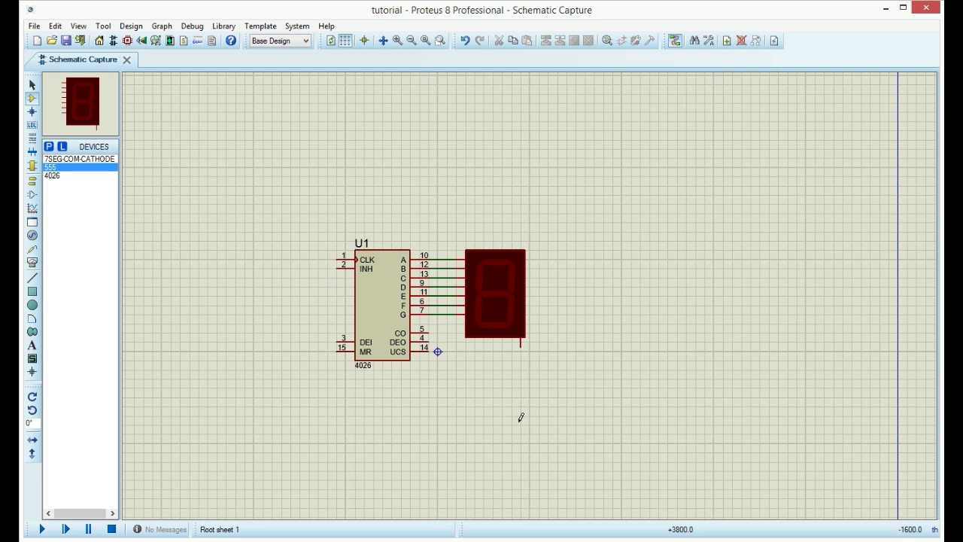
{"action": "left_click", "coordinate": [248, 270]}
{"action": "left_click", "coordinate": [248, 276]}
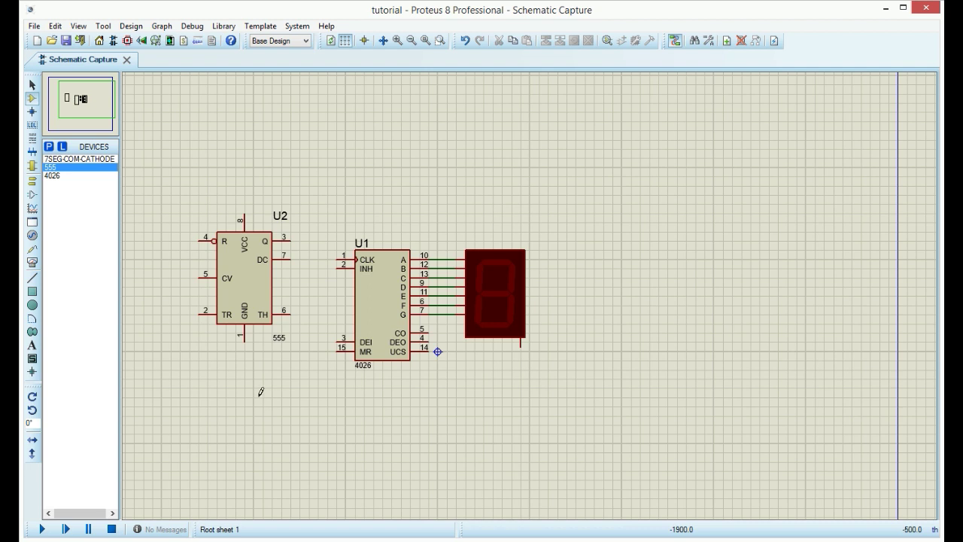
{"action": "right_click", "coordinate": [242, 273]}
{"action": "left_click", "coordinate": [291, 279]}
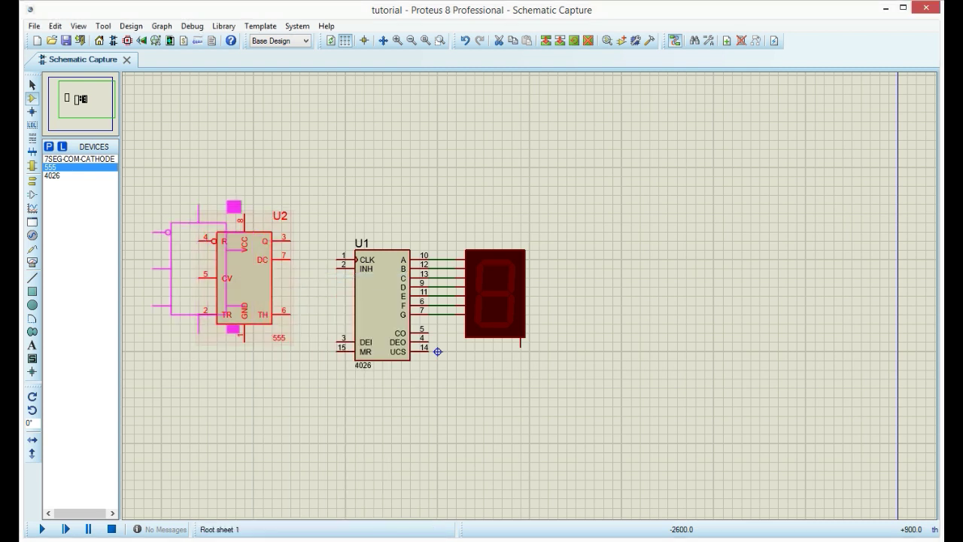
{"action": "left_click", "coordinate": [226, 281]}
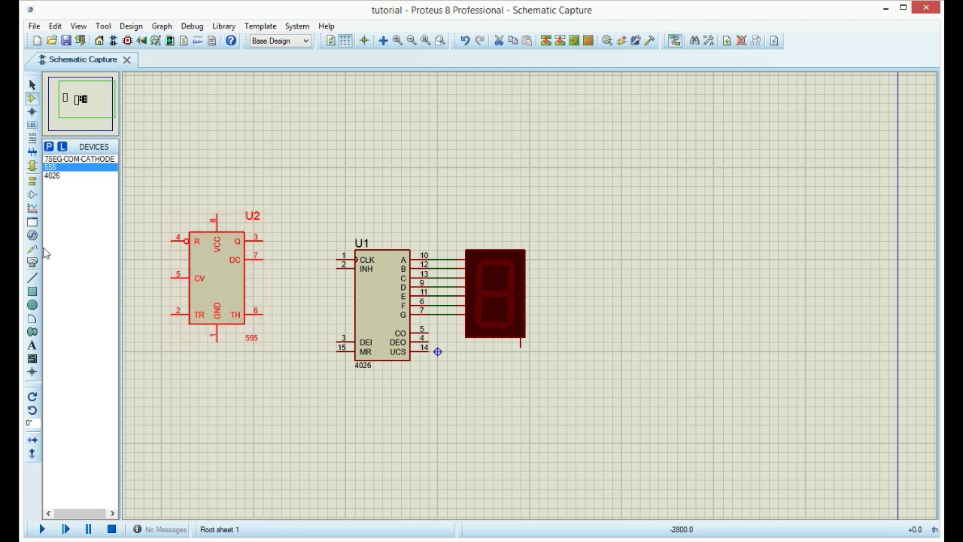
Place a POWER terminal above the 555 and a GROUND terminal below it.
{"action": "left_click", "coordinate": [32, 181]}
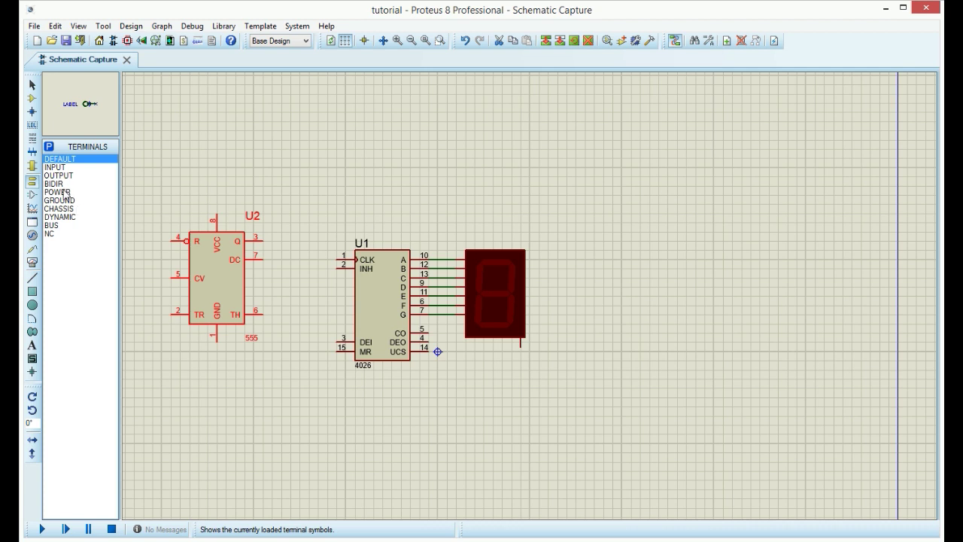
{"action": "left_click", "coordinate": [61, 192]}
{"action": "left_click", "coordinate": [214, 167]}
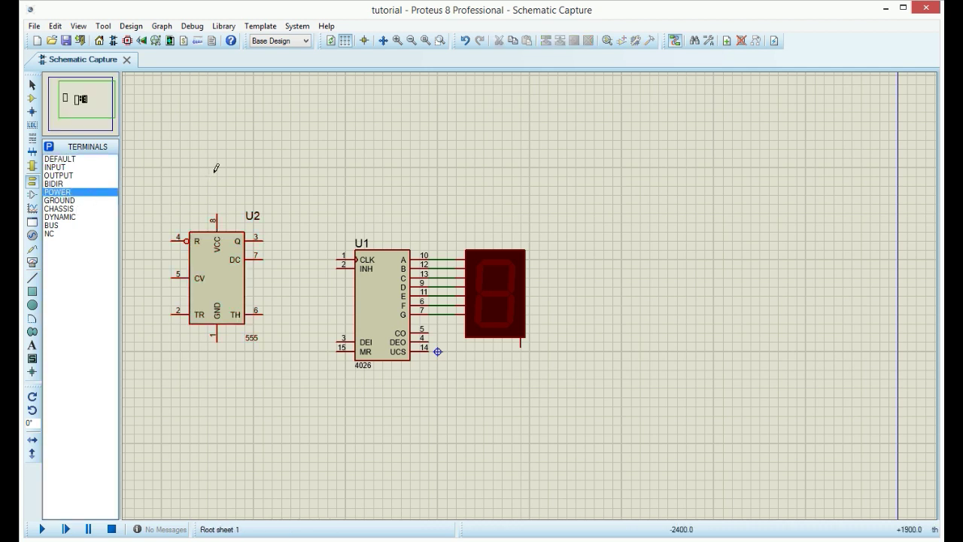
{"action": "left_click", "coordinate": [216, 181]}
{"action": "left_click", "coordinate": [60, 201]}
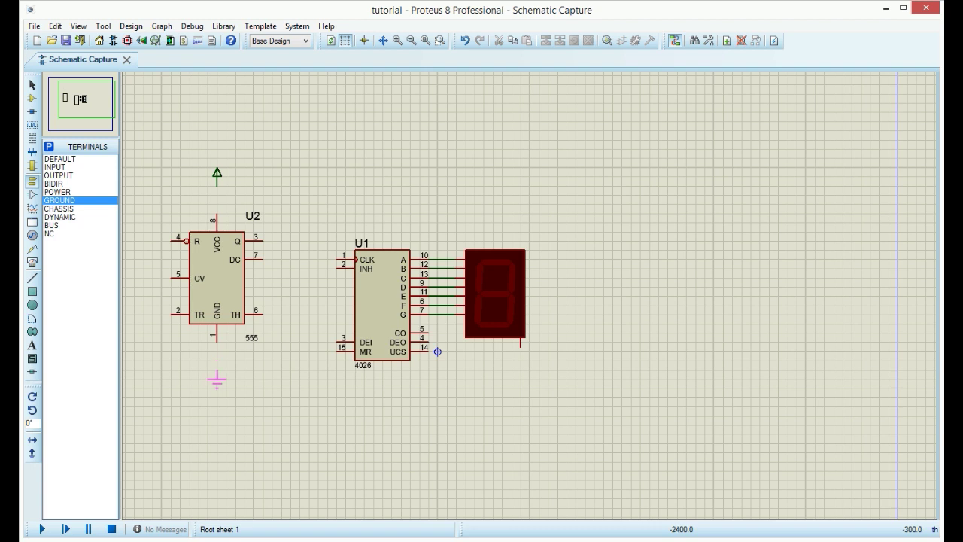
{"action": "left_click", "coordinate": [217, 380]}
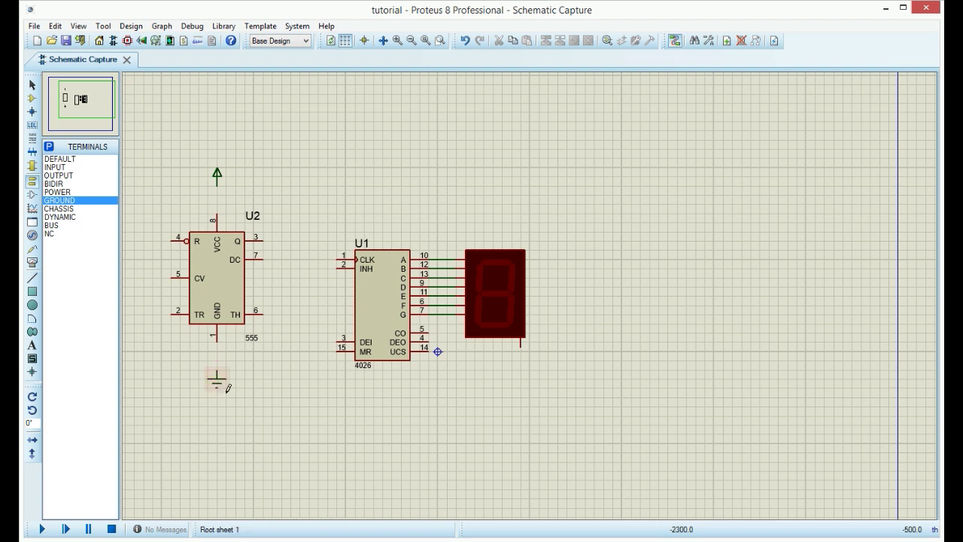
Wire U2's GND pin 1 to ground and VCC pin 8 to power.
{"action": "left_click", "coordinate": [217, 342]}
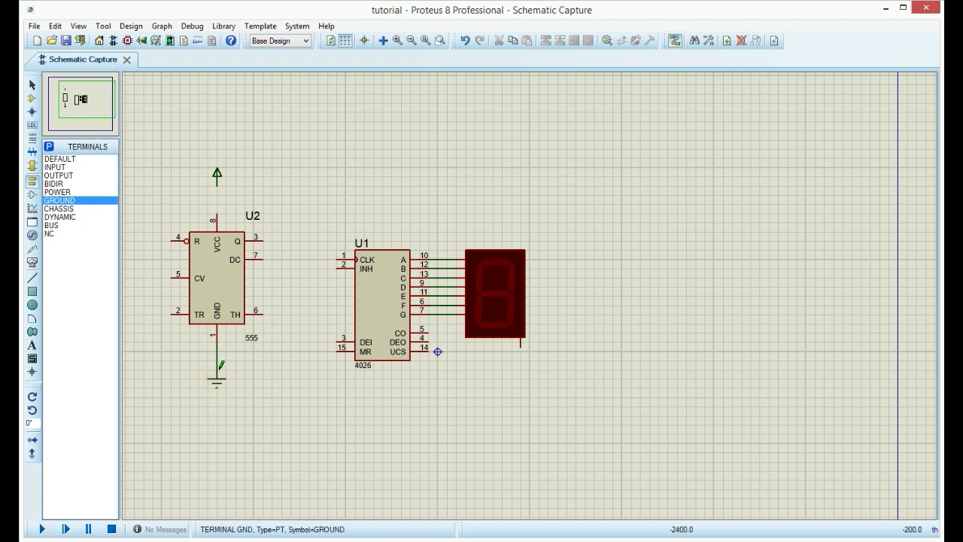
{"action": "left_click", "coordinate": [216, 371]}
{"action": "left_click", "coordinate": [217, 214]}
{"action": "left_click", "coordinate": [217, 179]}
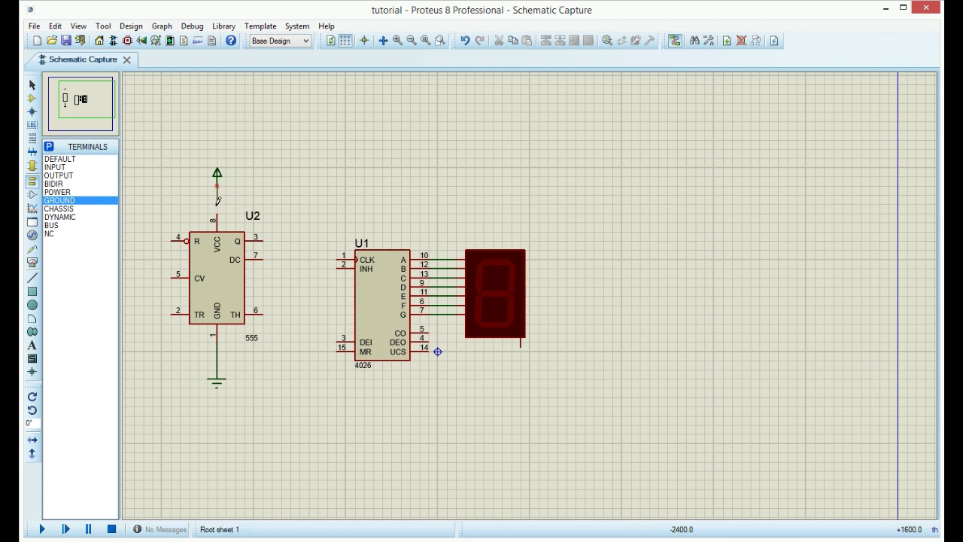
Loop U2's threshold pin 6 round to trigger pin 2, and wire Q pin 3 to the 4026 CLK.
{"action": "left_click", "coordinate": [263, 314]}
{"action": "left_click", "coordinate": [263, 424]}
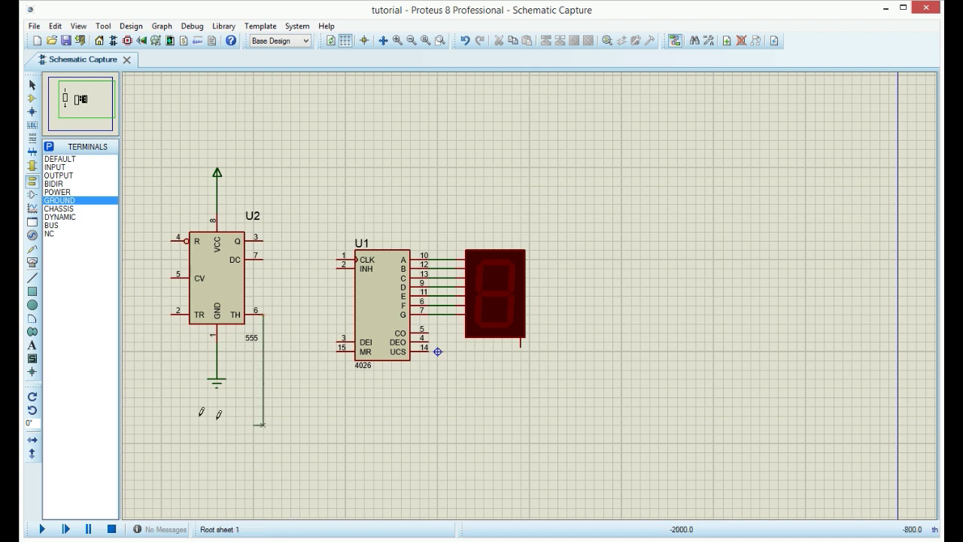
{"action": "left_click", "coordinate": [173, 313]}
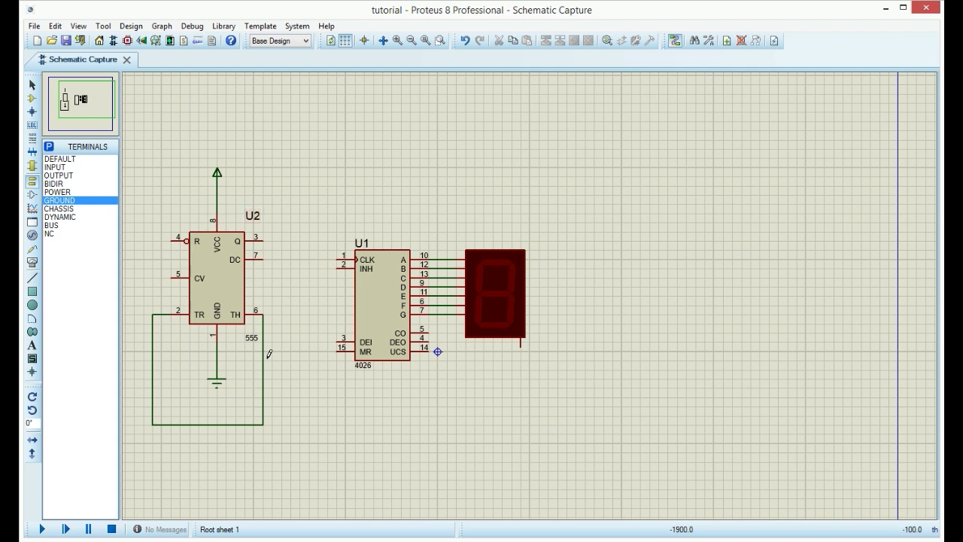
{"action": "left_click", "coordinate": [263, 239]}
{"action": "left_click", "coordinate": [337, 255]}
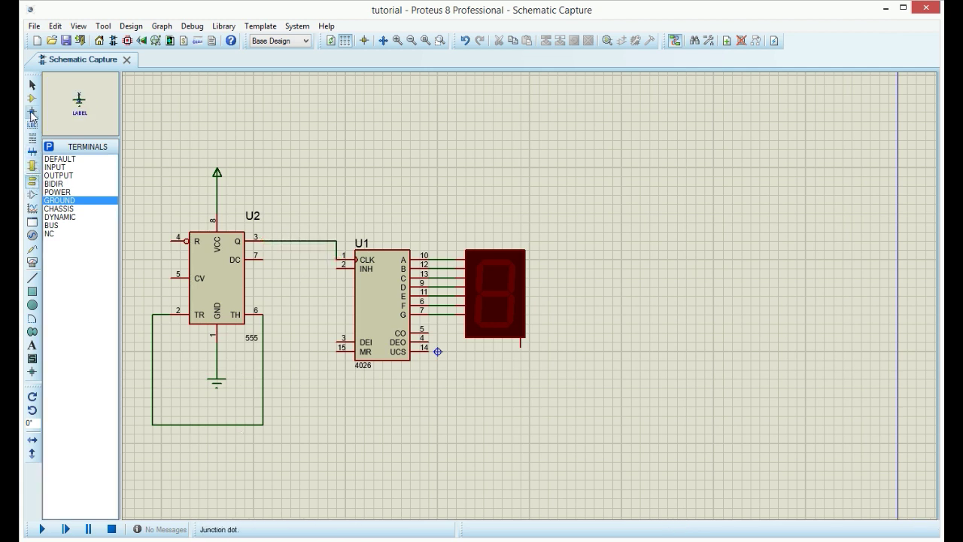
Add the 18123D106KAT2A 10u capacitor from the Capacitors category to the device list.
{"action": "left_click", "coordinate": [32, 98]}
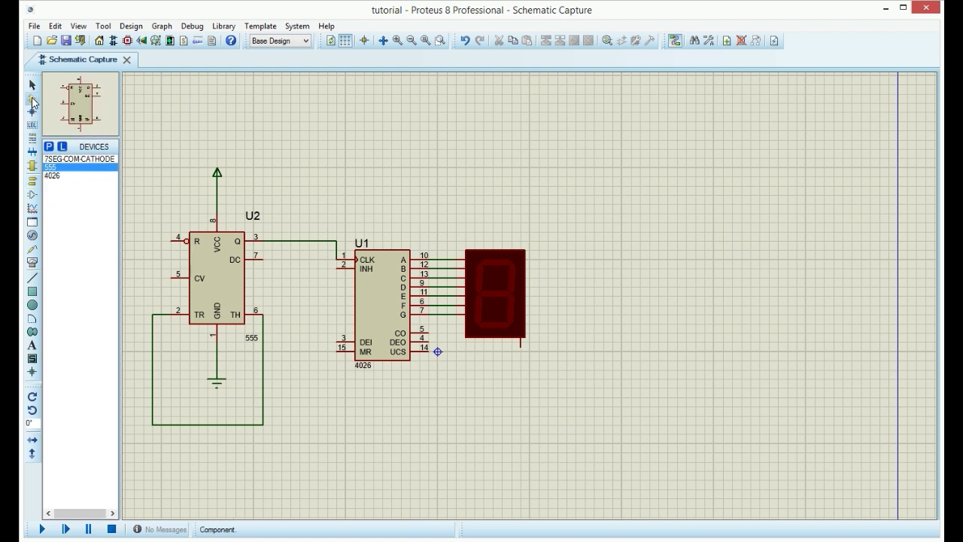
{"action": "left_click", "coordinate": [49, 148]}
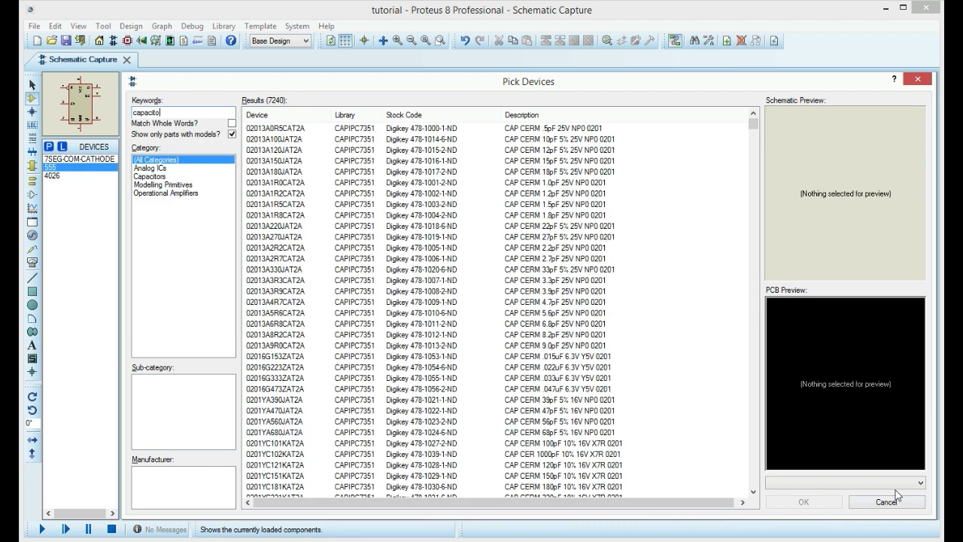
{"action": "left_click", "coordinate": [150, 176]}
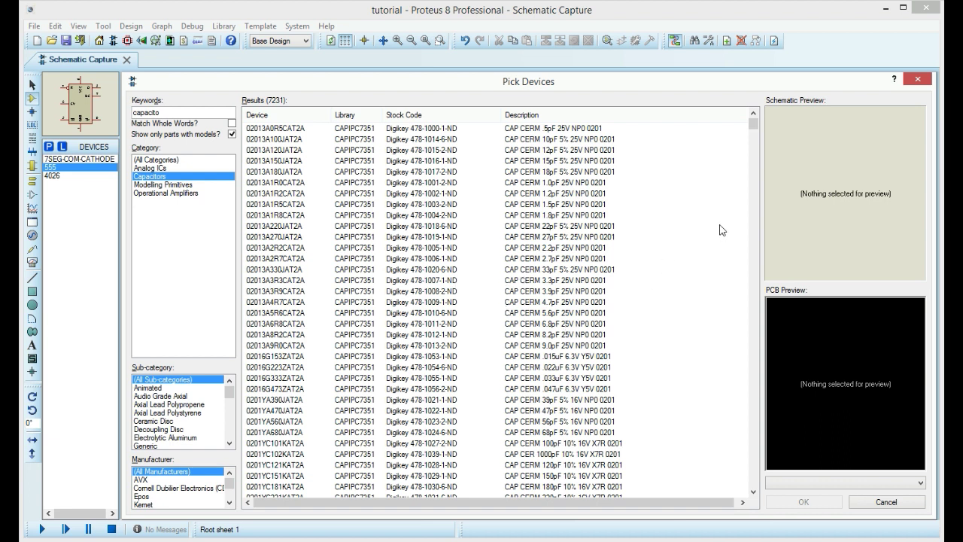
{"action": "left_click_drag", "start_coordinate": [755, 130], "coordinate": [754, 136]}
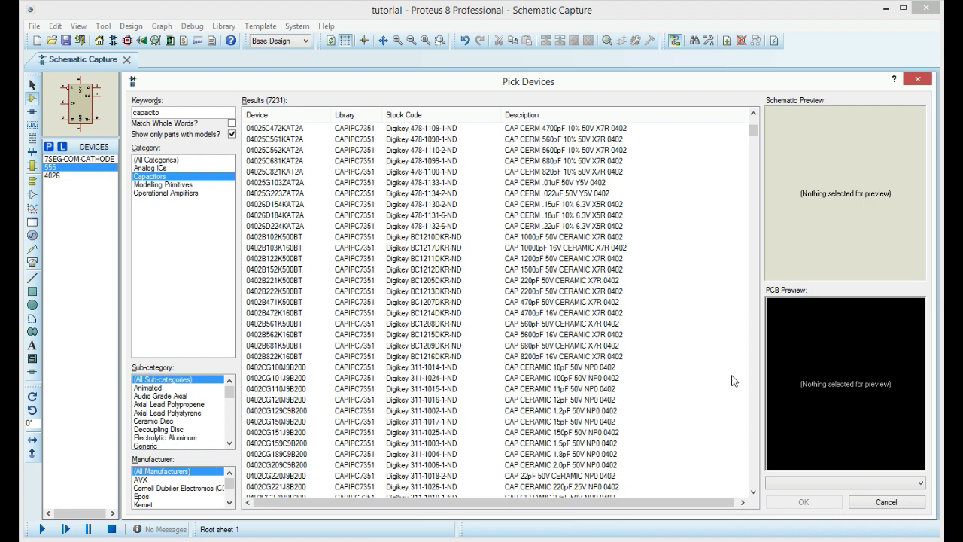
{"action": "left_click_drag", "start_coordinate": [754, 129], "coordinate": [757, 169]}
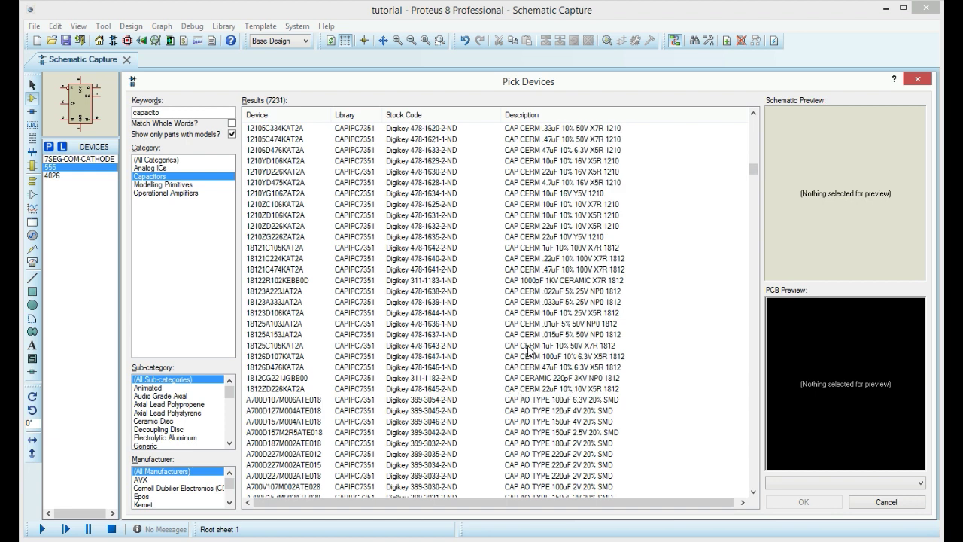
{"action": "left_click", "coordinate": [539, 314]}
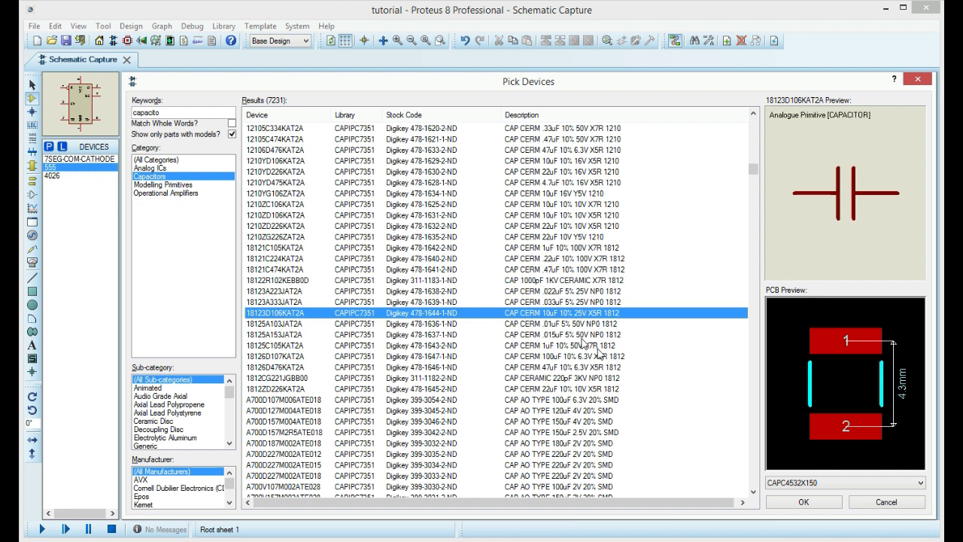
{"action": "left_click", "coordinate": [802, 502]}
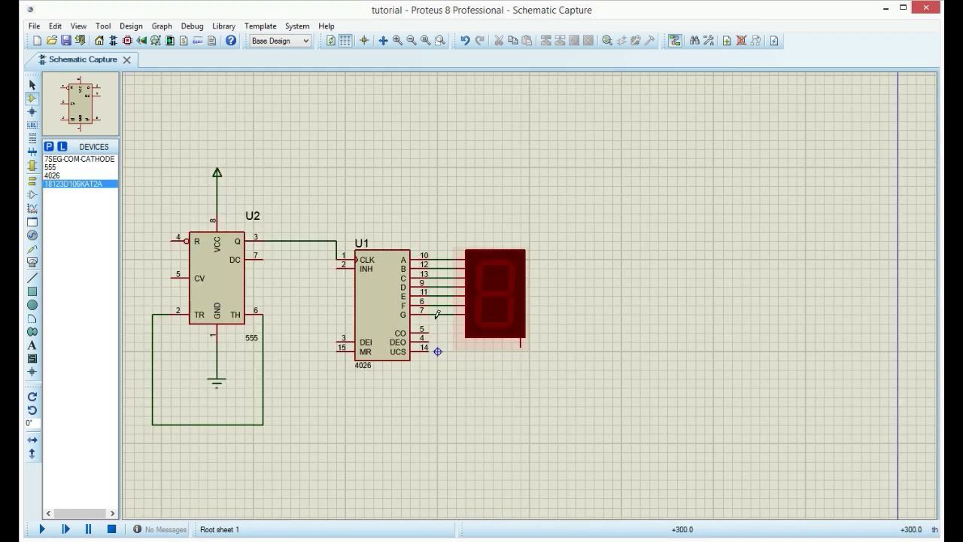
Place capacitor C1 left of U2 and wire the 555's GND pin to its right terminal.
{"action": "left_click", "coordinate": [180, 360]}
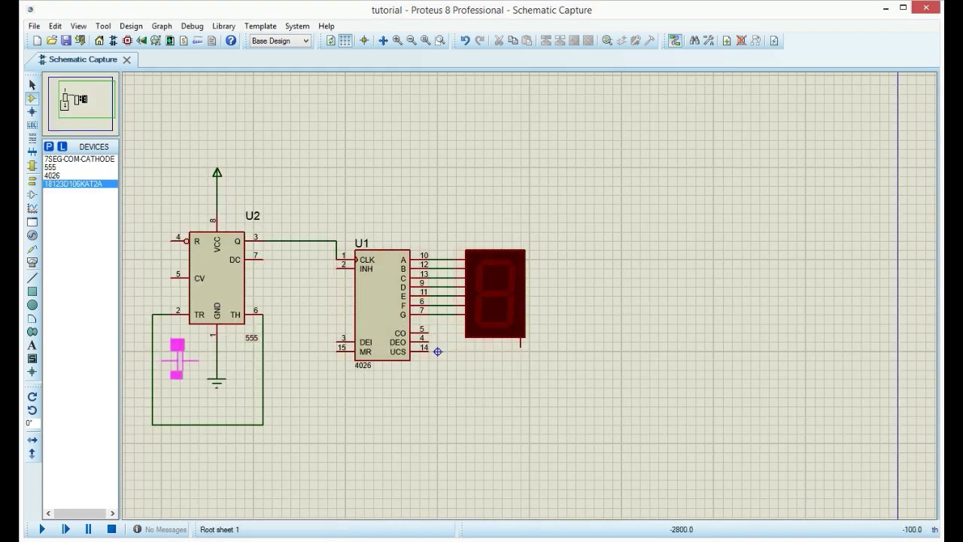
{"action": "left_click", "coordinate": [180, 360]}
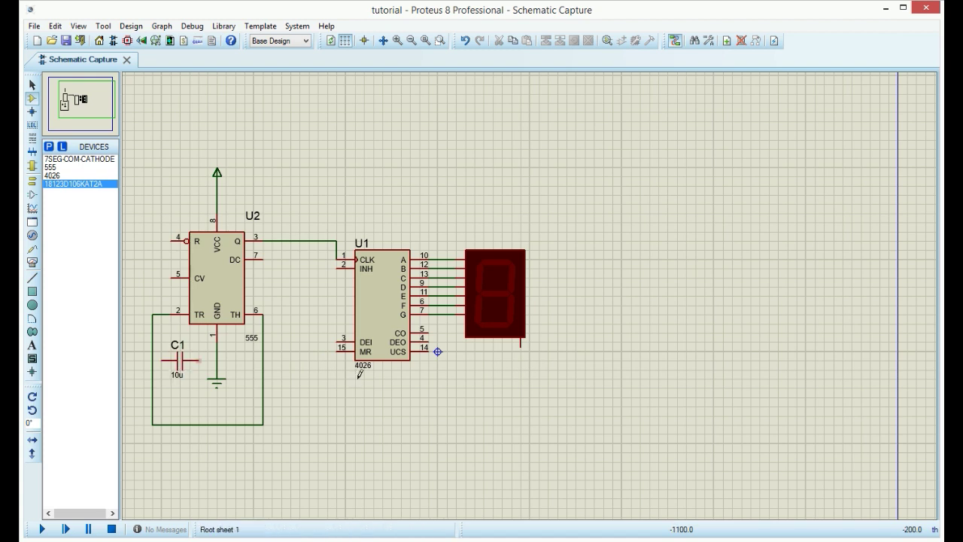
{"action": "left_click", "coordinate": [216, 338]}
{"action": "left_click", "coordinate": [199, 359]}
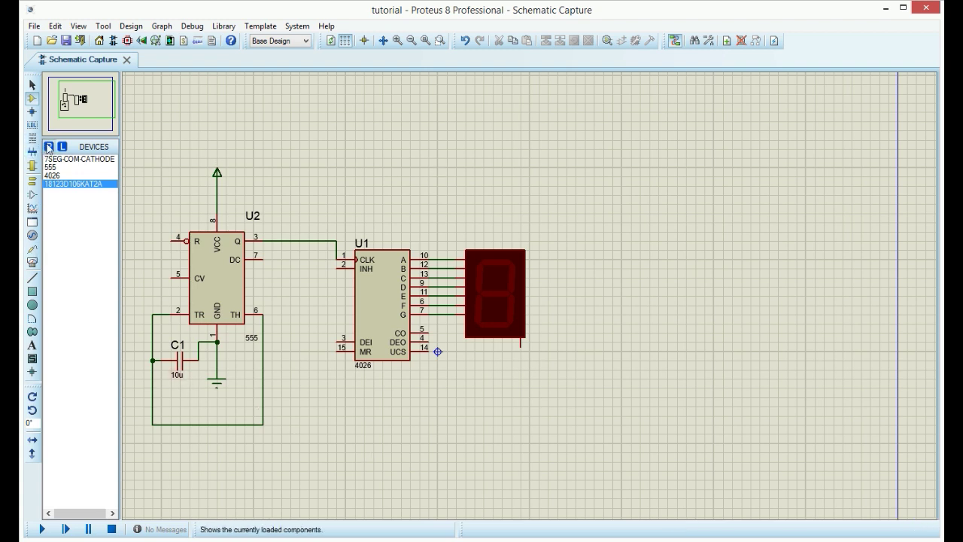
Search 'resistor 10k' and add the 3WATT10K resistor from the Resistors category.
{"action": "left_click", "coordinate": [48, 147]}
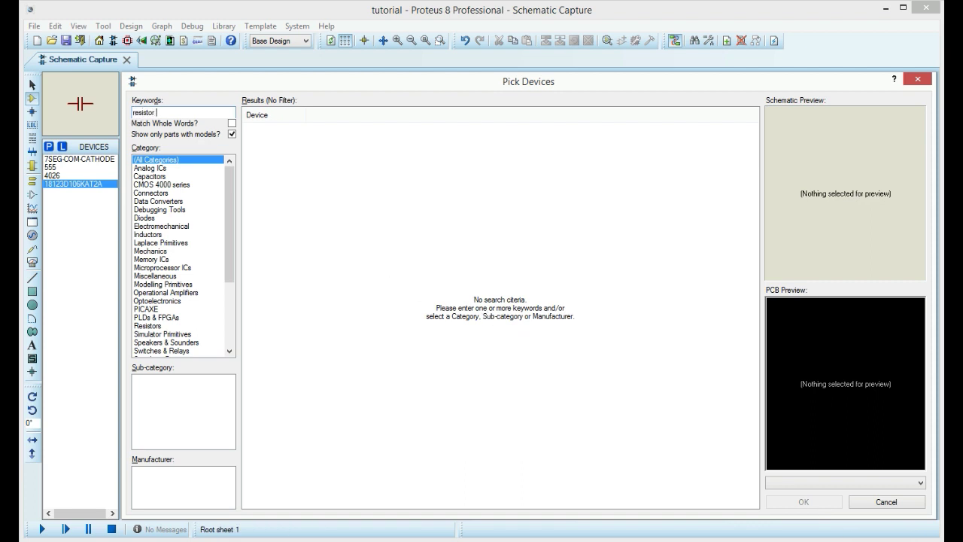
{"action": "type", "text": "resistor 10k"}
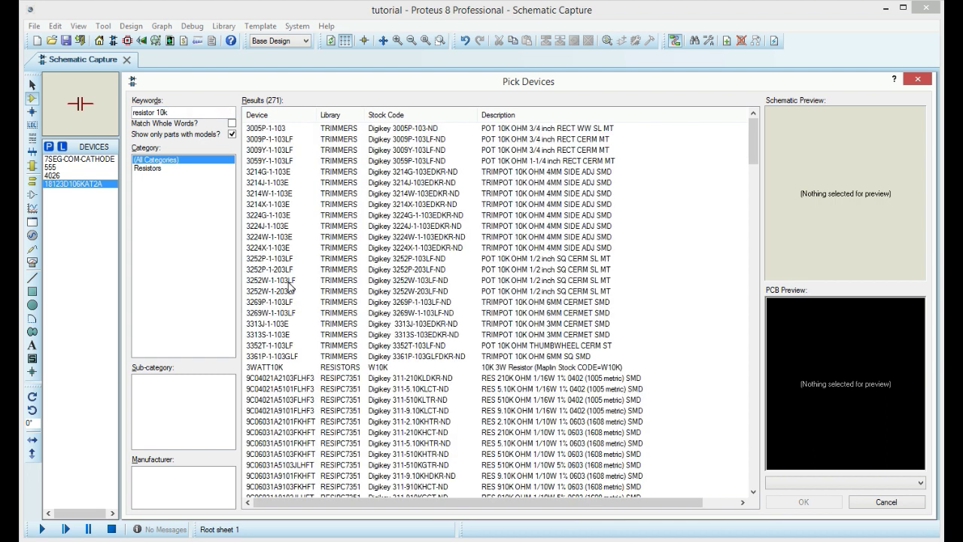
{"action": "left_click", "coordinate": [158, 169]}
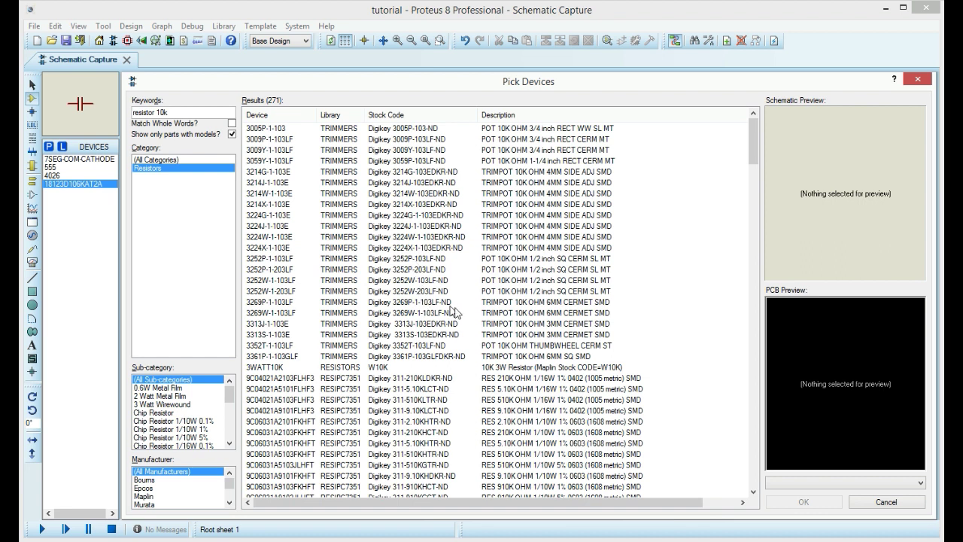
{"action": "left_click", "coordinate": [498, 368]}
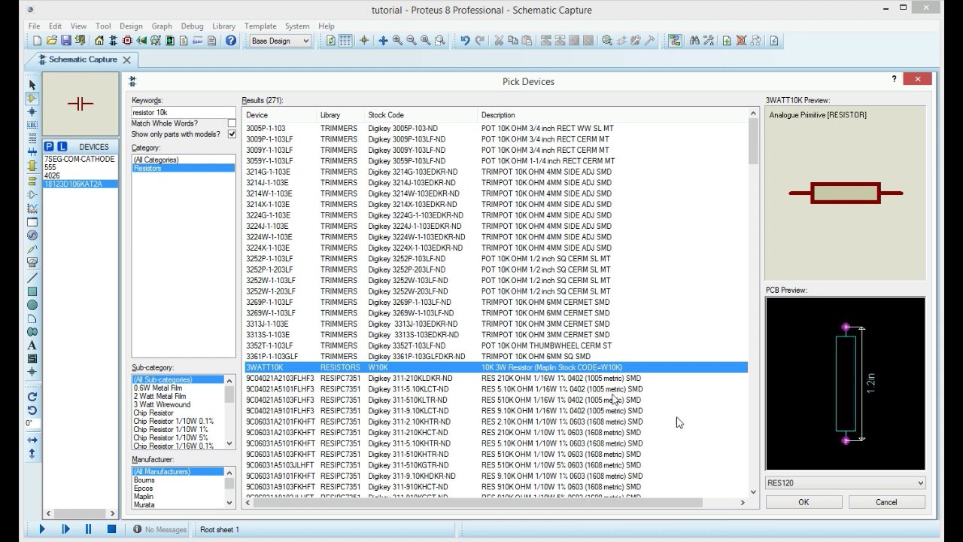
{"action": "left_click", "coordinate": [803, 506]}
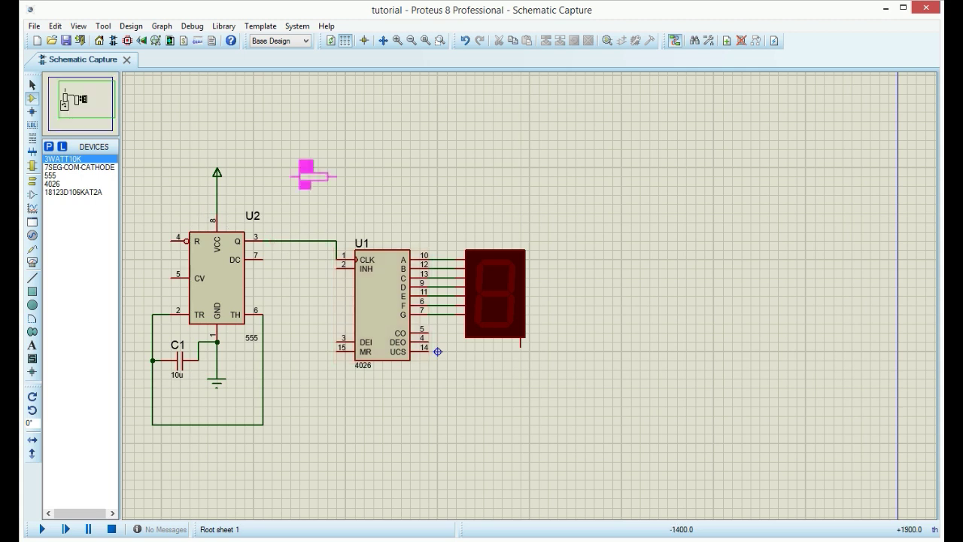
Place 10k resistor R1 by the 555 and wire it between the VCC line and DC pin 7.
{"action": "left_click", "coordinate": [295, 176]}
{"action": "left_click", "coordinate": [293, 184]}
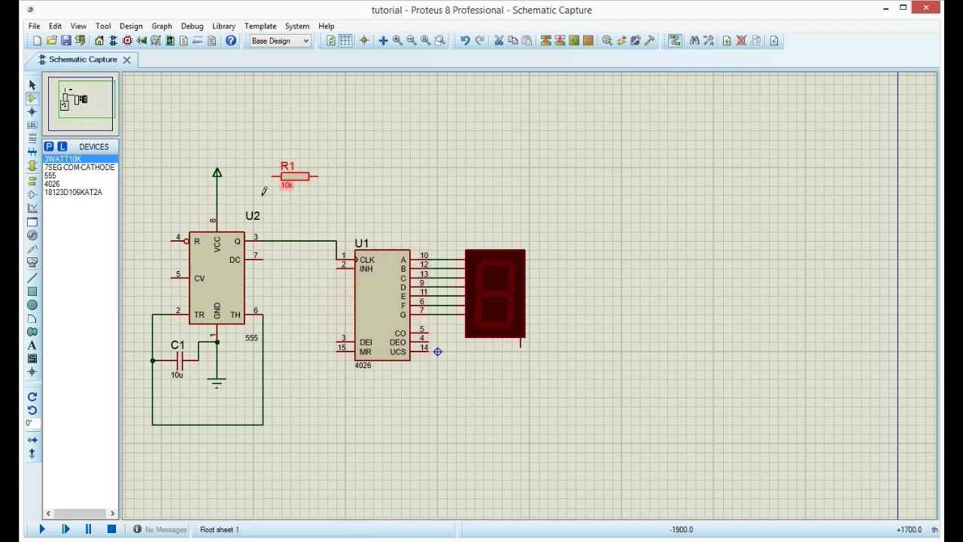
{"action": "left_click", "coordinate": [301, 190]}
{"action": "left_click_drag", "start_coordinate": [260, 197], "coordinate": [260, 199]}
{"action": "left_click", "coordinate": [217, 203]}
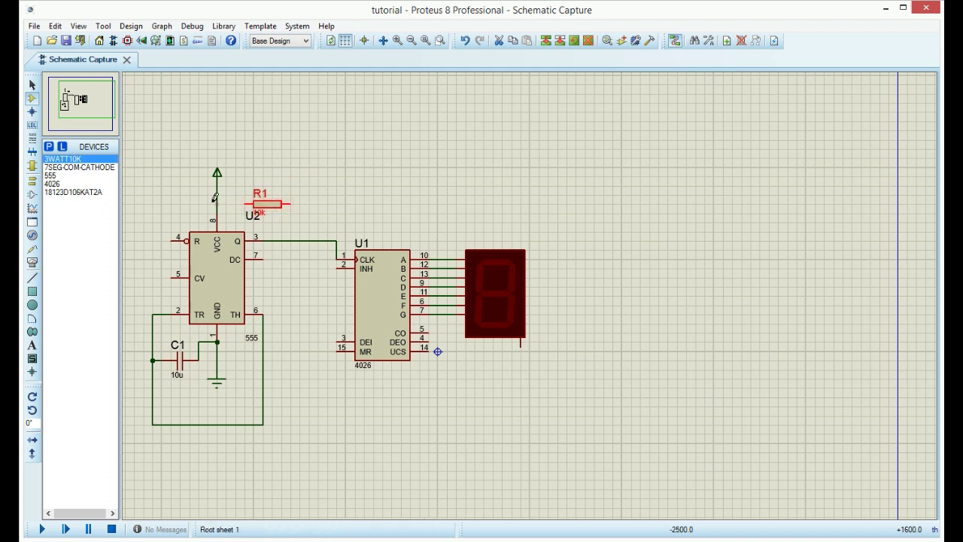
{"action": "left_click", "coordinate": [244, 203]}
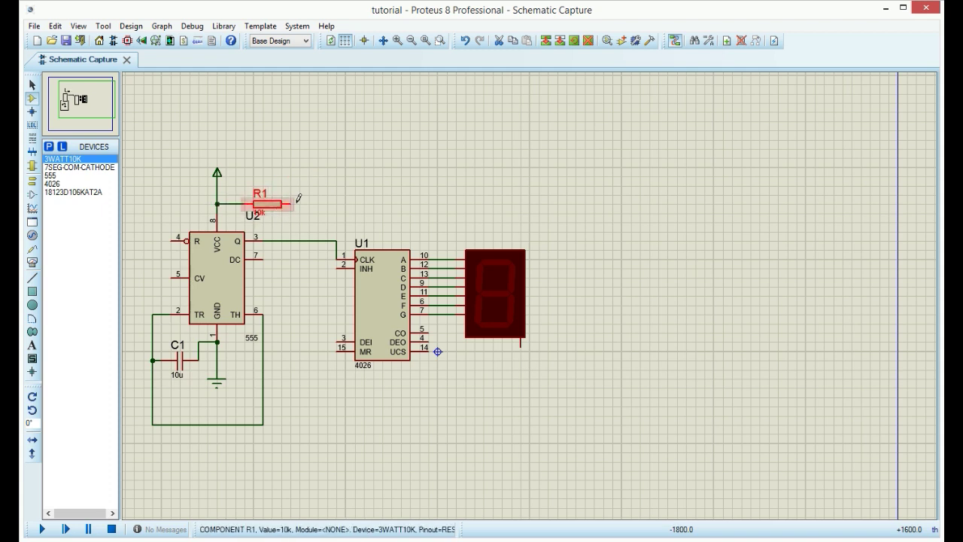
{"action": "left_click", "coordinate": [263, 258]}
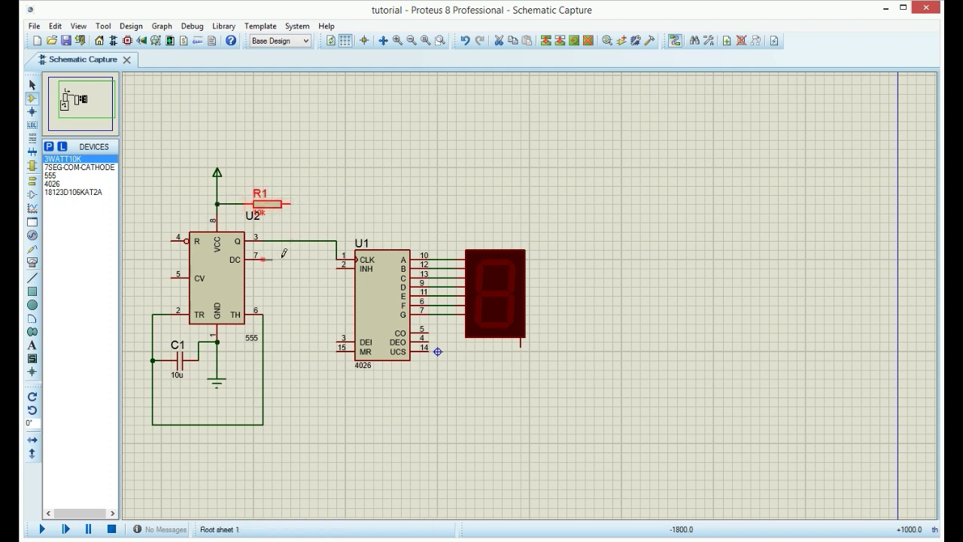
{"action": "left_click", "coordinate": [291, 241]}
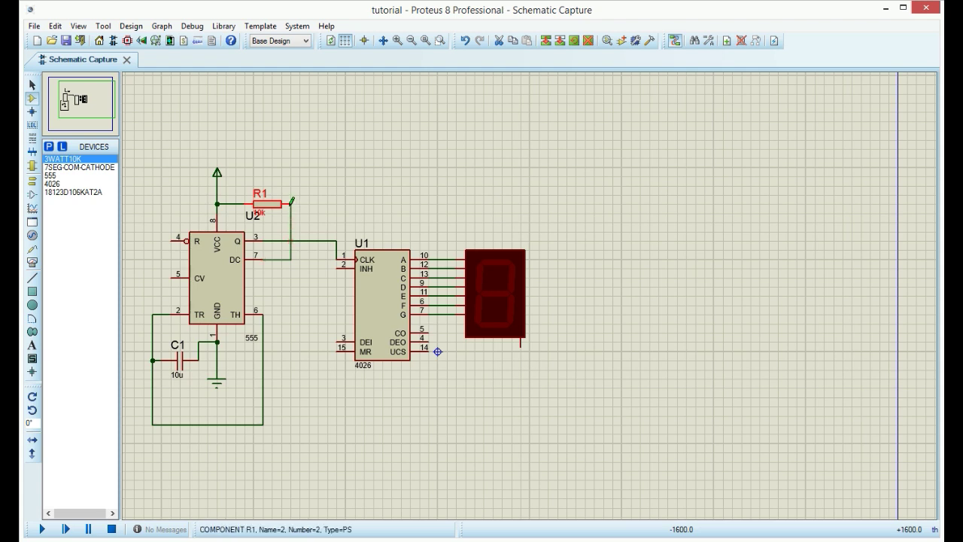
{"action": "left_click", "coordinate": [291, 203]}
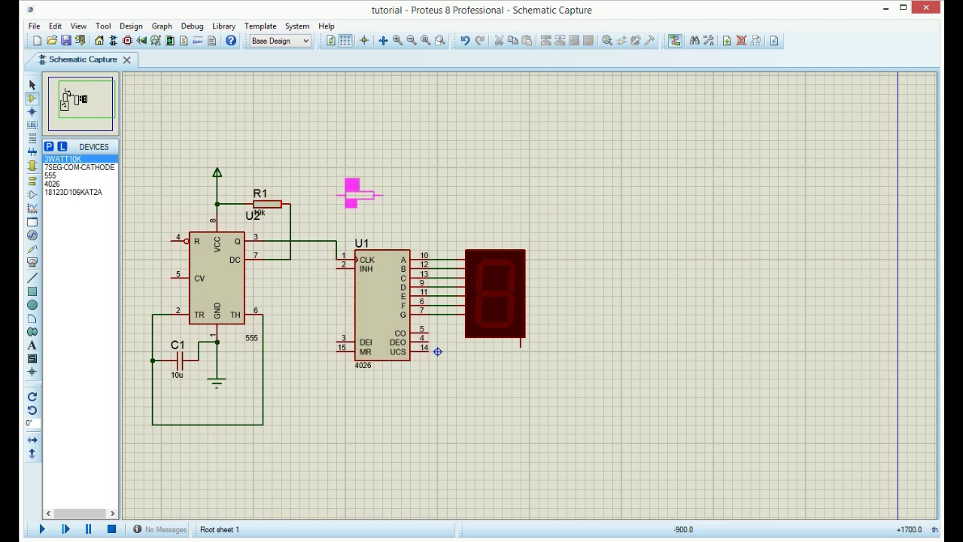
Rotate R2 upright beside the 555, wiring its top to the DC wire and bottom to TH pin 6.
{"action": "left_click", "coordinate": [284, 288]}
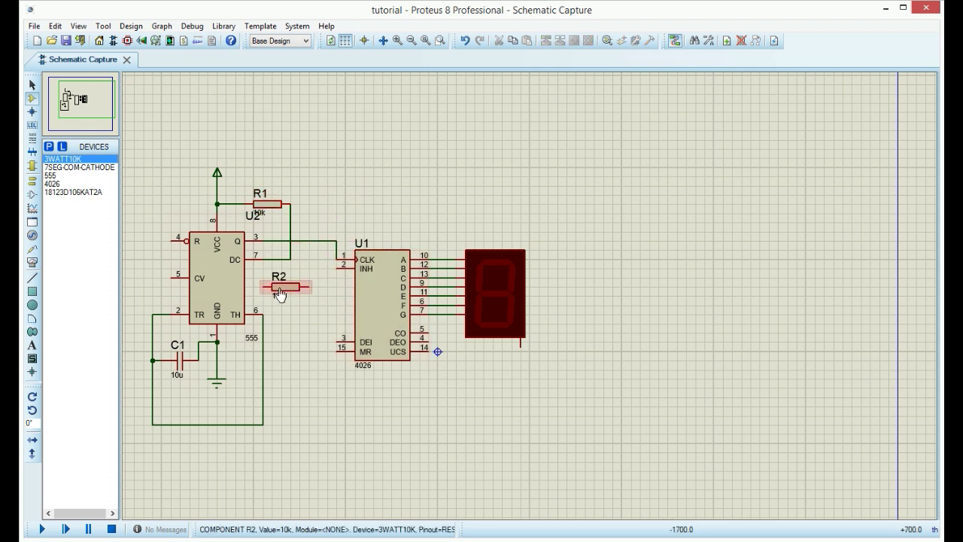
{"action": "right_click", "coordinate": [279, 289]}
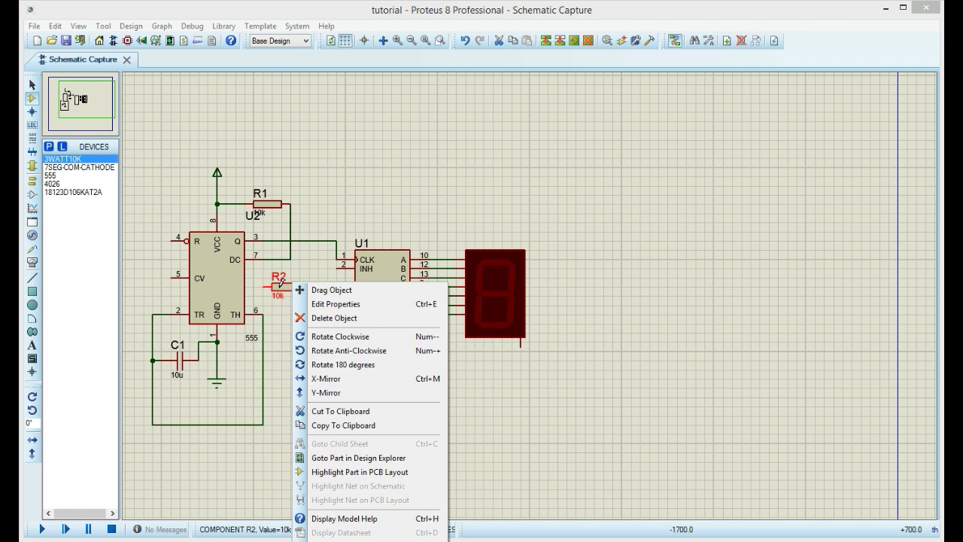
{"action": "left_click", "coordinate": [334, 336]}
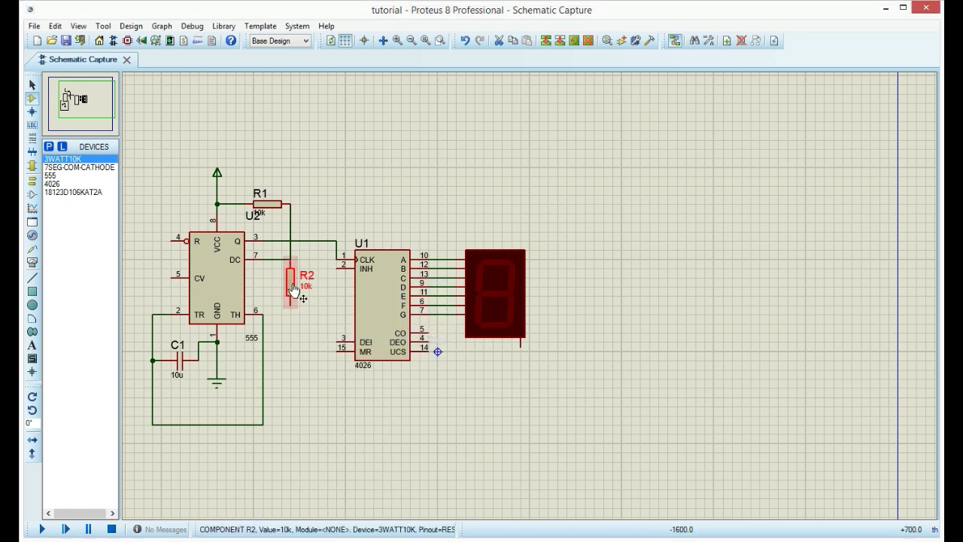
{"action": "mouse_move", "coordinate": [294, 290]}
{"action": "left_mouse_down"}
{"action": "mouse_move", "coordinate": [300, 280]}
{"action": "mouse_move", "coordinate": [285, 308]}
{"action": "left_mouse_up"}
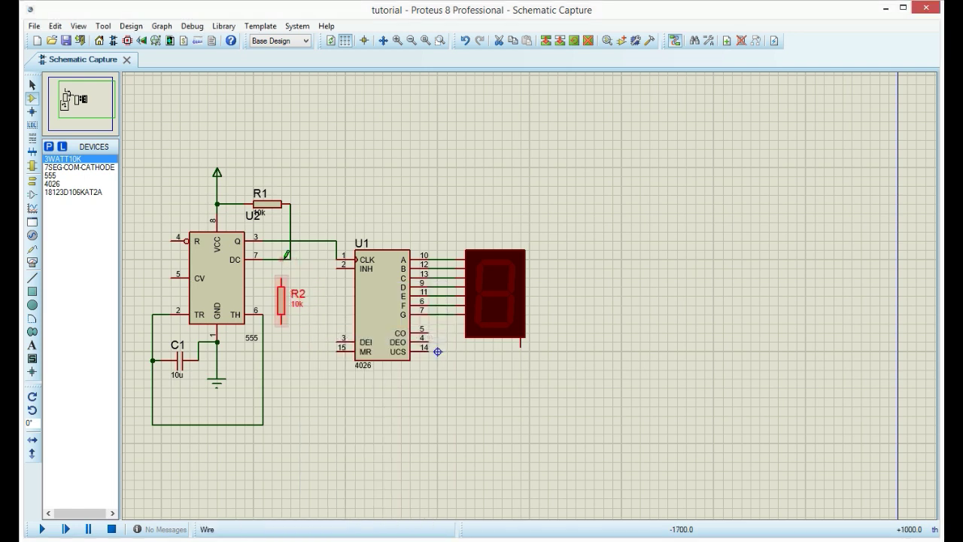
{"action": "left_click", "coordinate": [282, 278]}
{"action": "left_click", "coordinate": [282, 259]}
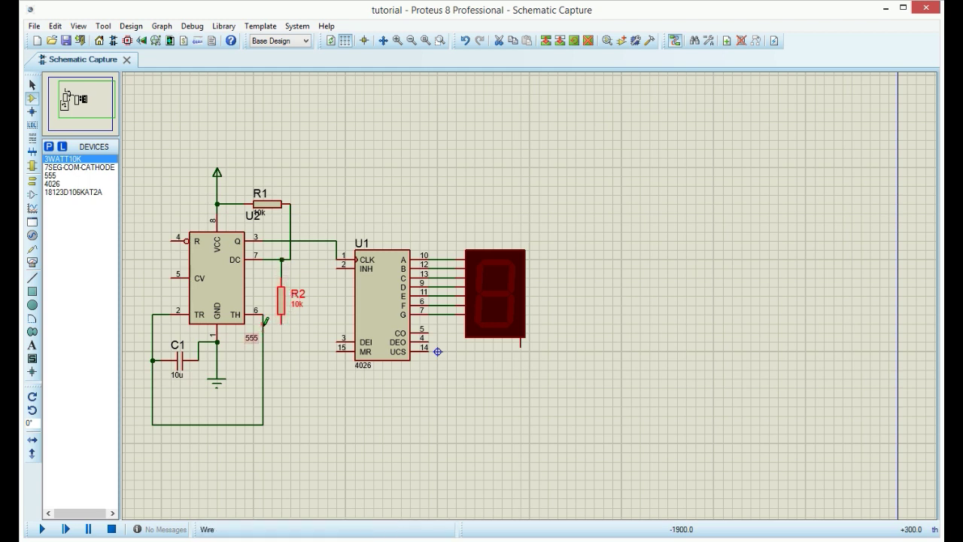
{"action": "left_click", "coordinate": [263, 324]}
{"action": "left_click", "coordinate": [283, 321]}
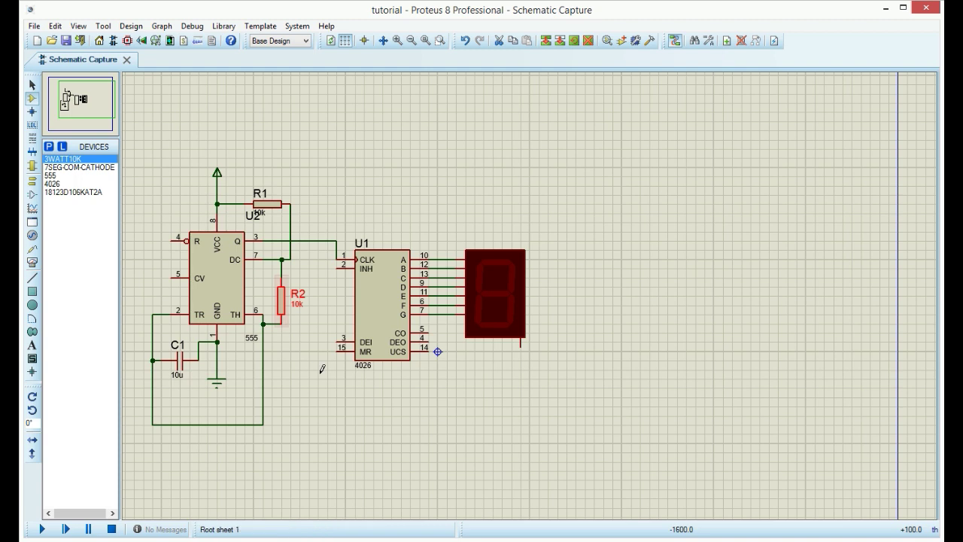
Wire the display's common pin and the 4026's MR pin 15 to the ground line.
{"action": "left_click", "coordinate": [521, 344]}
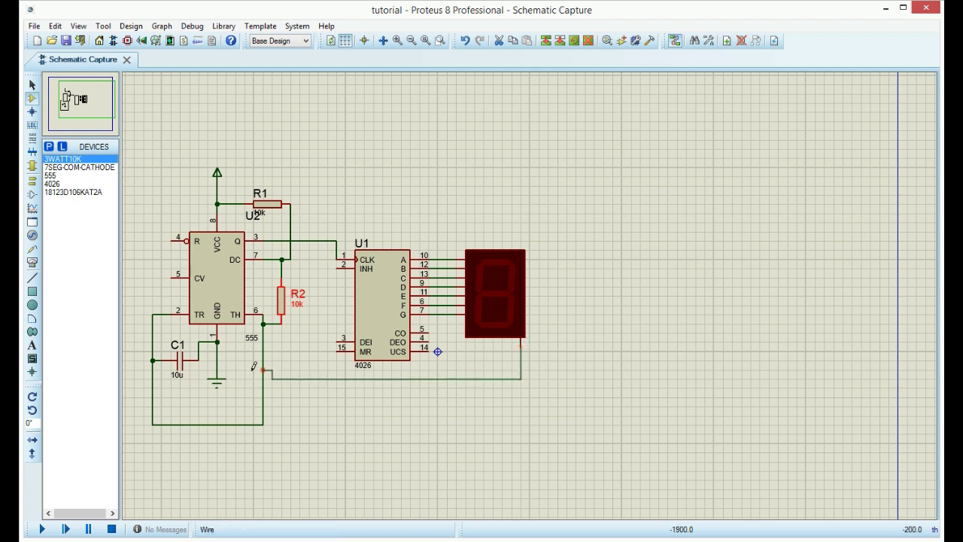
{"action": "left_click", "coordinate": [217, 360]}
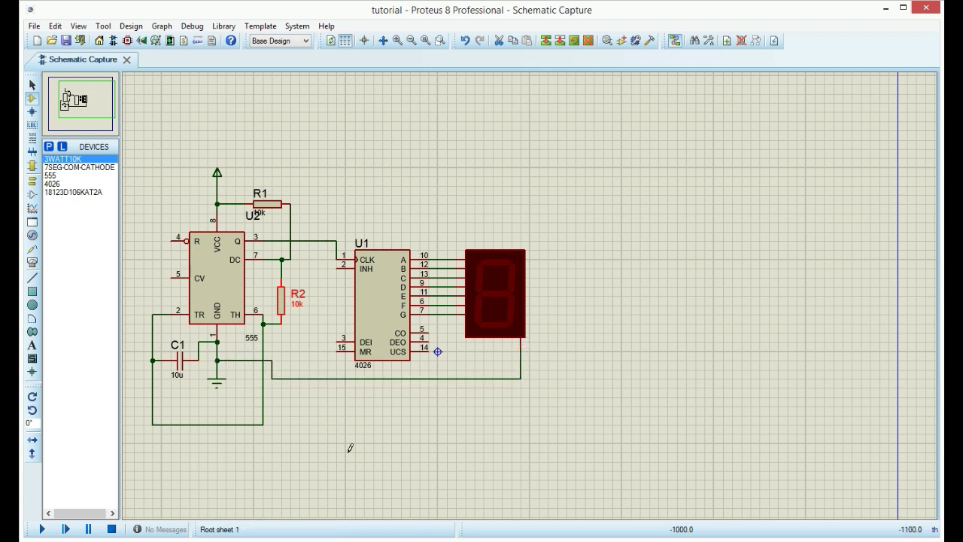
{"action": "left_click", "coordinate": [337, 351]}
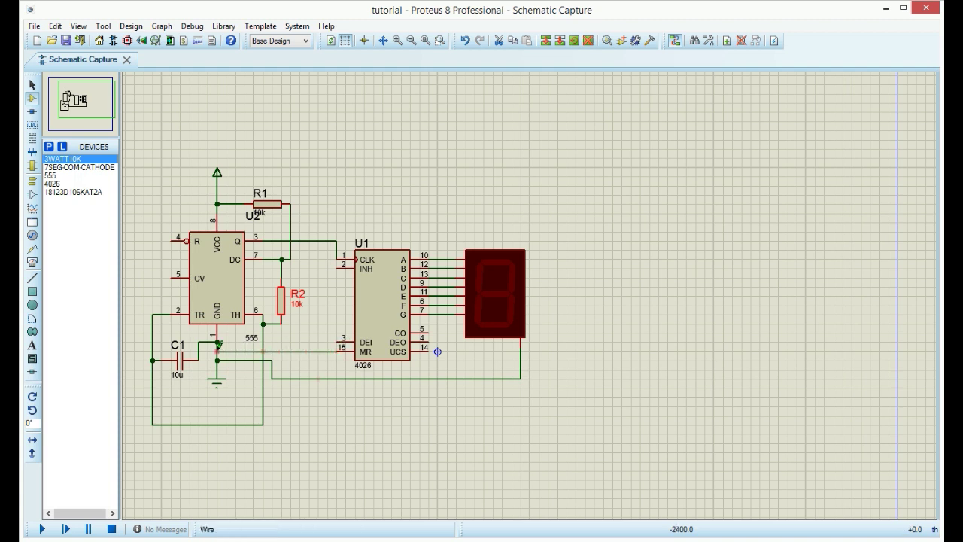
{"action": "left_click", "coordinate": [217, 351]}
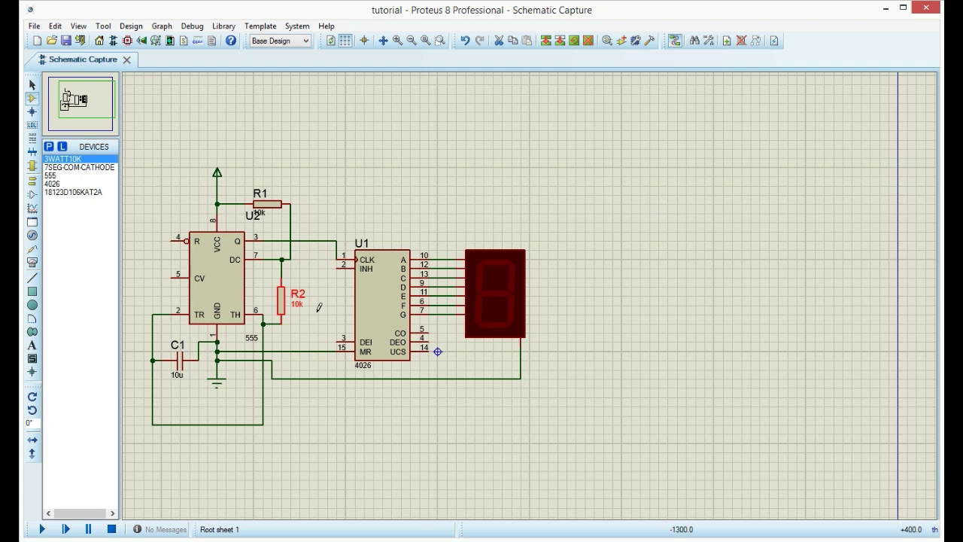
Join the 4026's INH pin 2 to the grounded MR line and connect DEI pin 3 to VCC.
{"action": "left_click", "coordinate": [337, 265]}
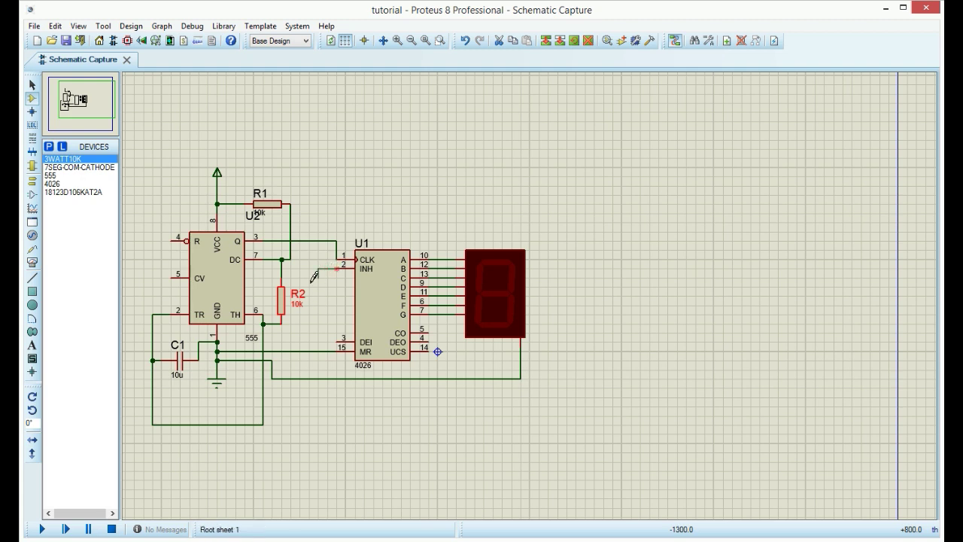
{"action": "left_click", "coordinate": [310, 351]}
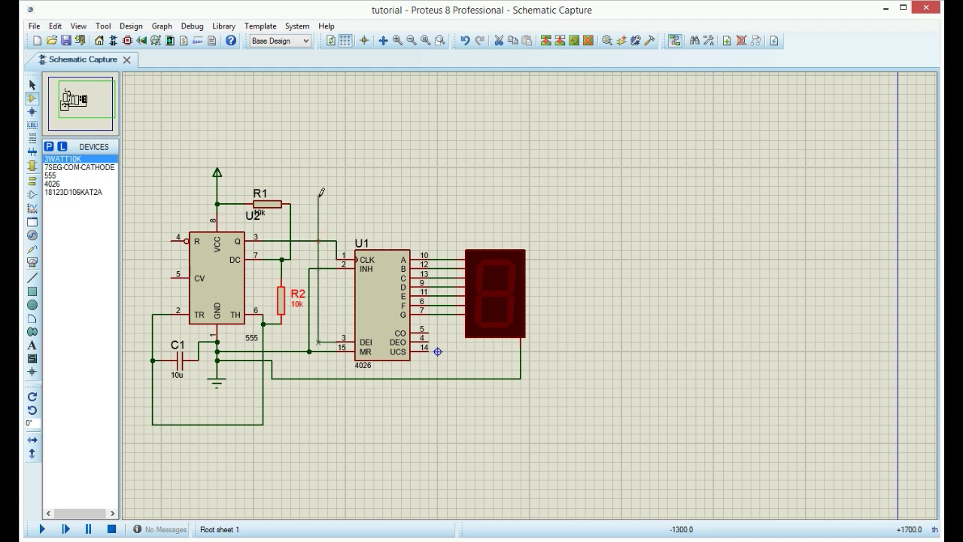
{"action": "left_click", "coordinate": [218, 184]}
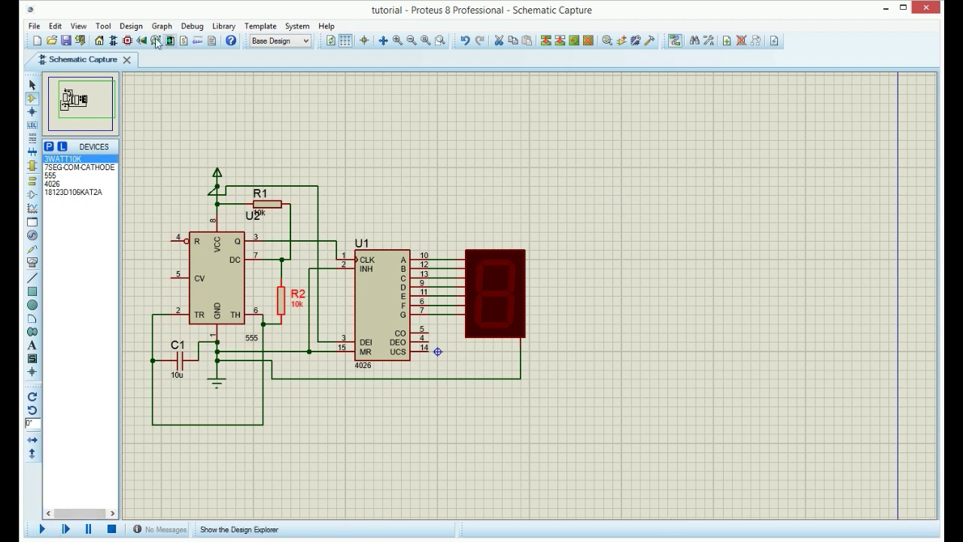
Run the simulation from the Debug menu and zoom in to watch the 7-segment display count.
{"action": "left_click", "coordinate": [191, 26]}
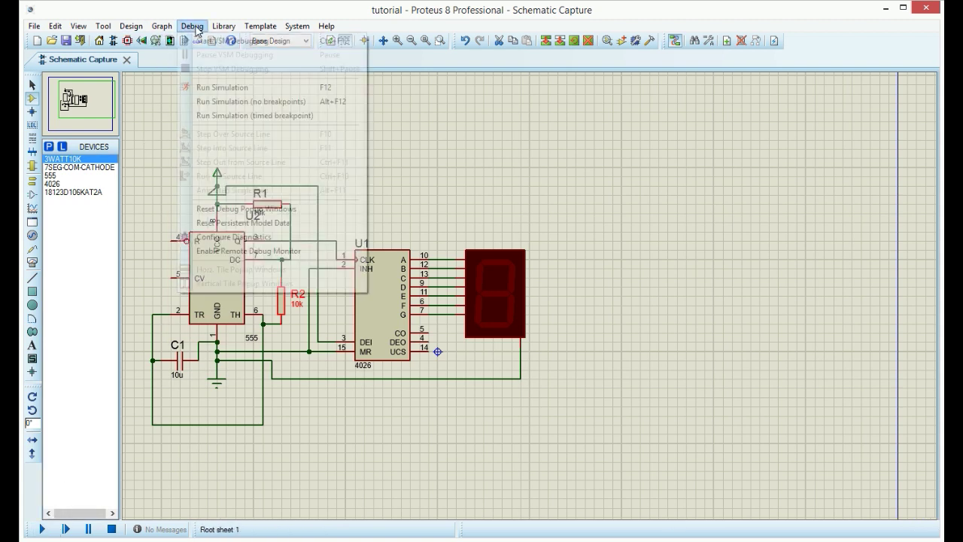
{"action": "left_click", "coordinate": [222, 87]}
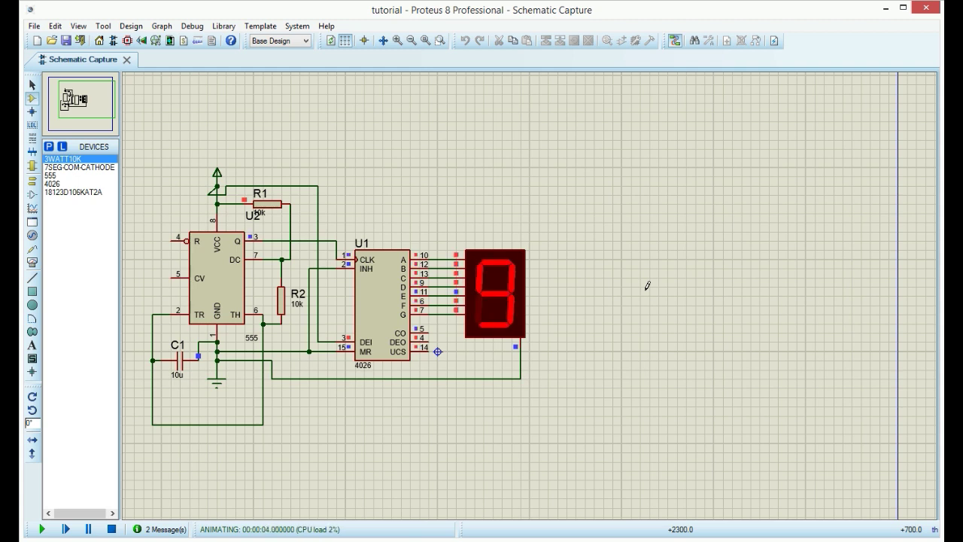
{"action": "scroll", "coordinate": [338, 327], "scroll_direction": "up", "scroll_amount": 1}
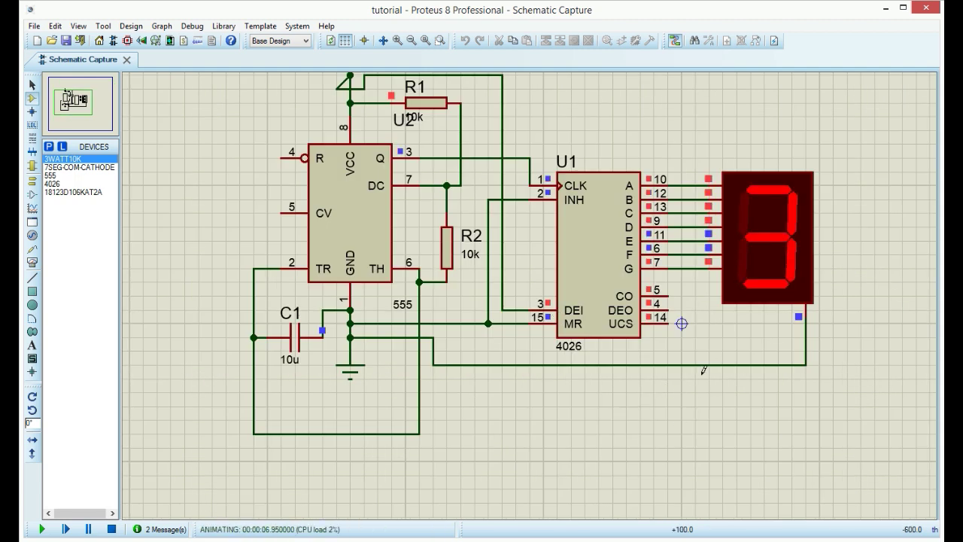
{"action": "left_click", "coordinate": [72, 98]}
{"action": "scroll", "coordinate": [653, 411], "scroll_direction": "down", "scroll_amount": 1}
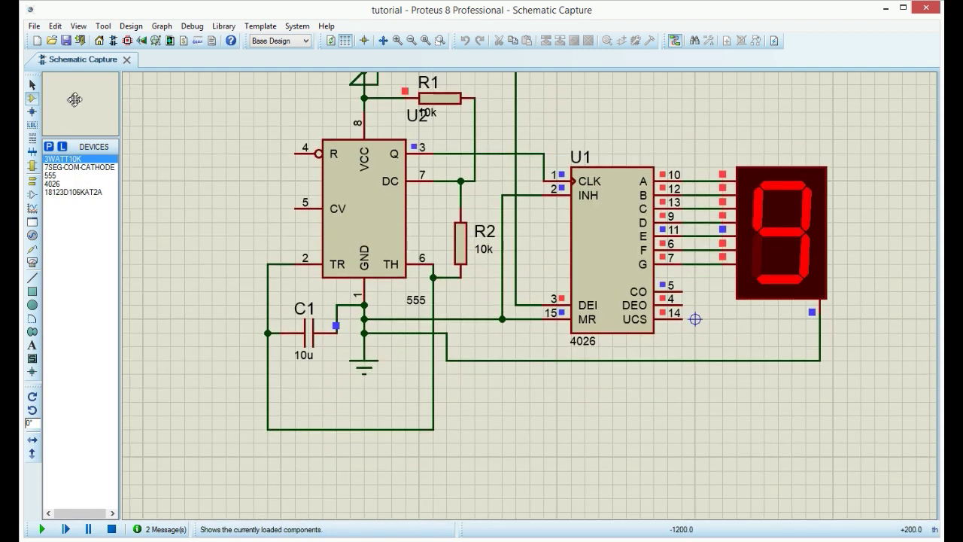
{"action": "left_click", "coordinate": [119, 136]}
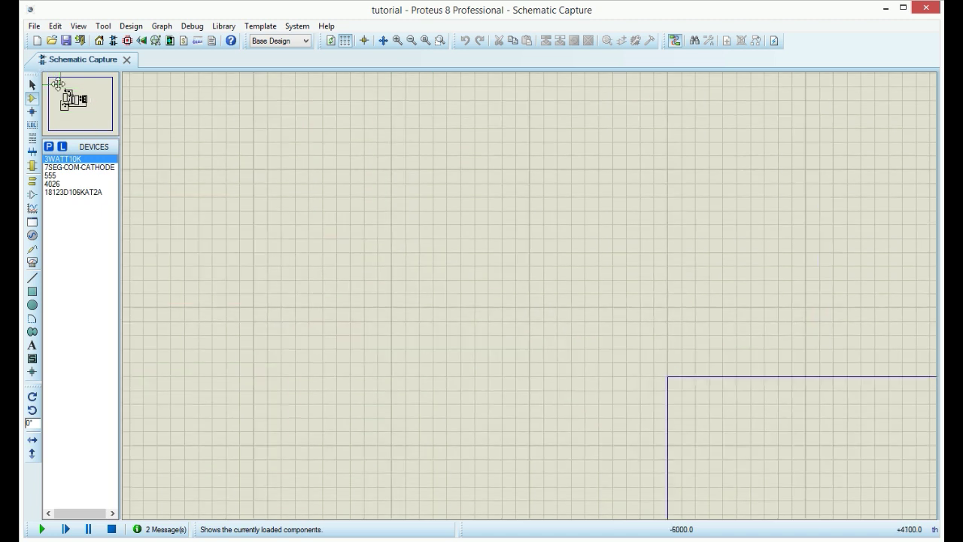
{"action": "left_click", "coordinate": [78, 103]}
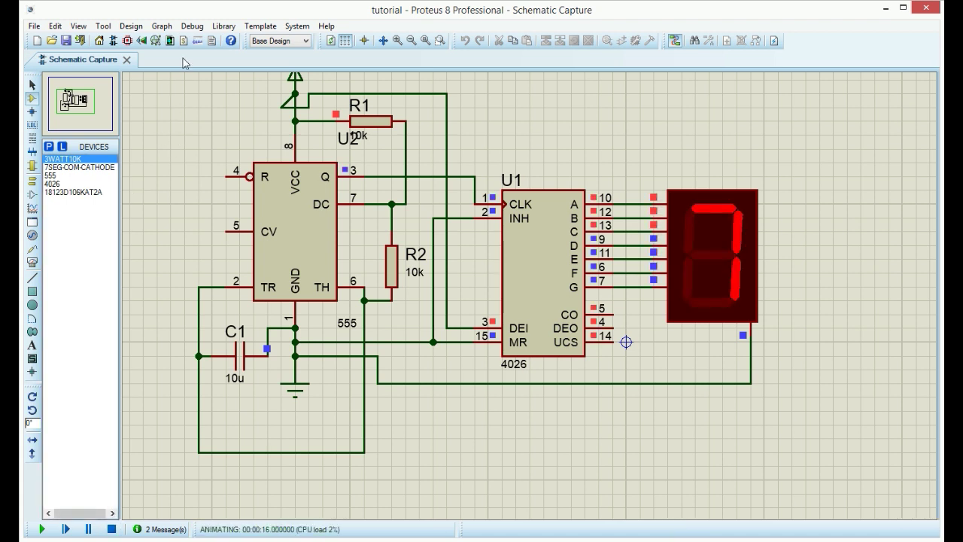
{"action": "left_click", "coordinate": [192, 25]}
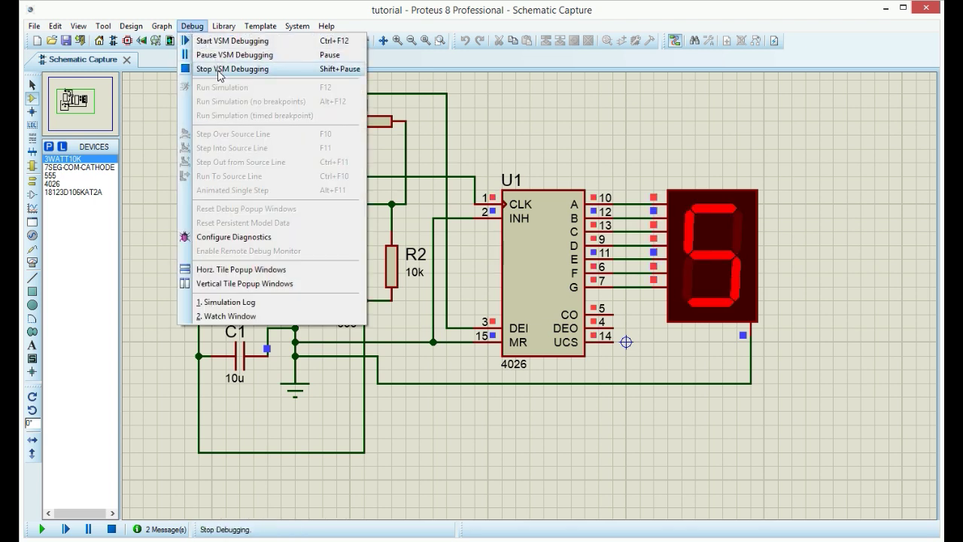
Stop the simulation, change C1 from 30u to 20u, and run the simulation again.
{"action": "left_click", "coordinate": [219, 68]}
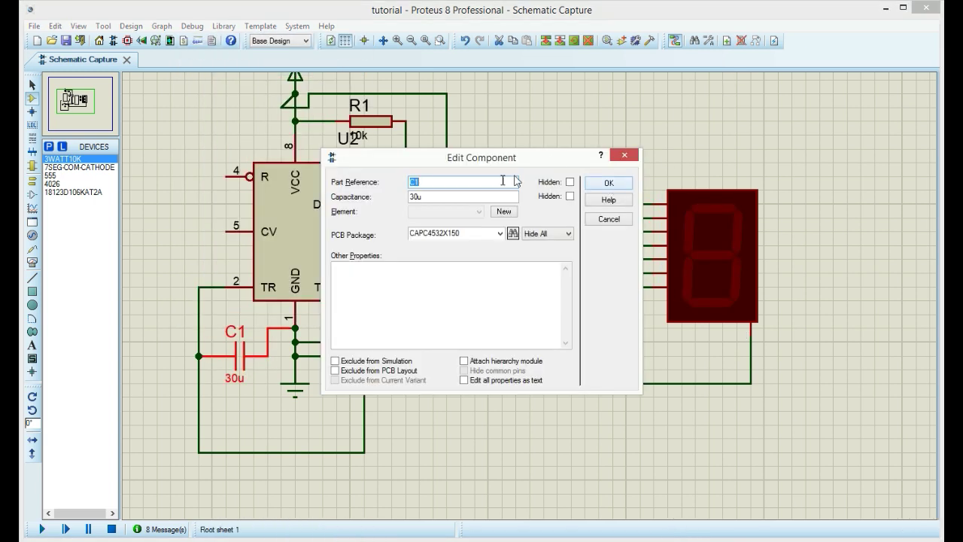
{"action": "left_click", "coordinate": [421, 195]}
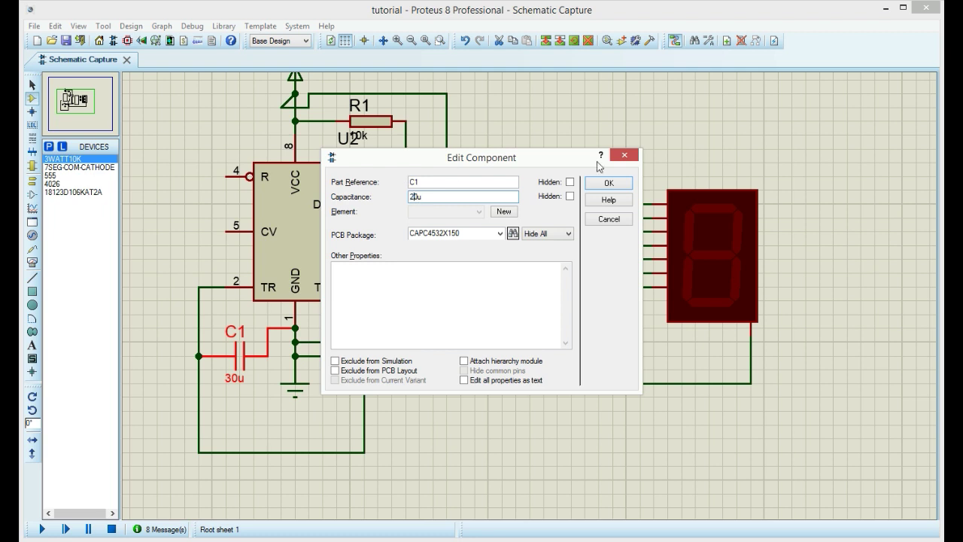
{"action": "type", "text": "2"}
{"action": "left_click", "coordinate": [611, 182]}
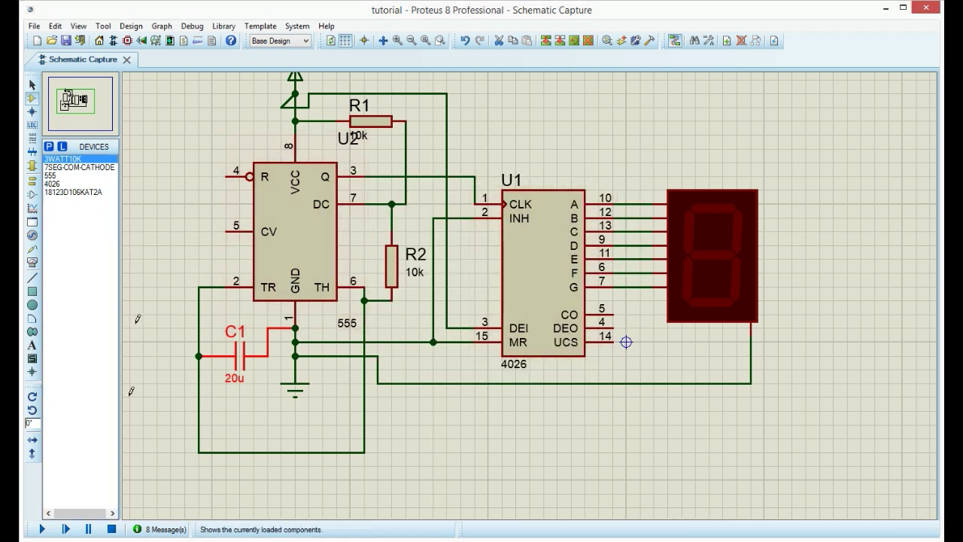
{"action": "left_click", "coordinate": [42, 529]}
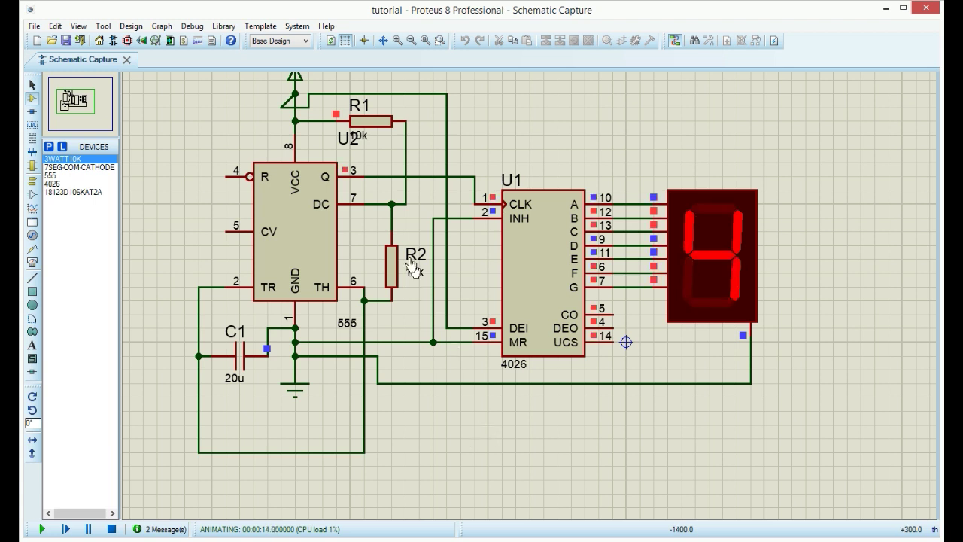
Stop the simulation, set R1's resistance to 5k, then run a brief test and stop it.
{"action": "left_click", "coordinate": [111, 528]}
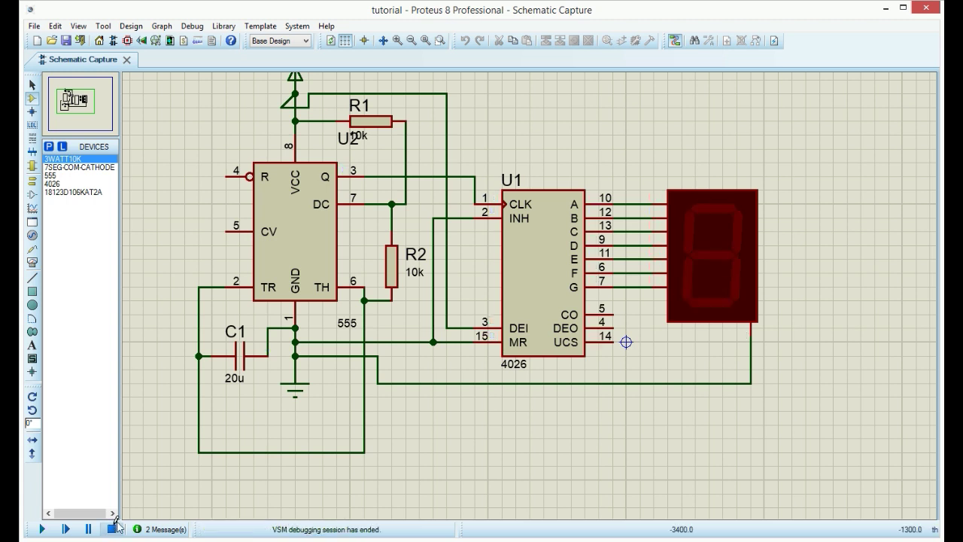
{"action": "left_click", "coordinate": [372, 132]}
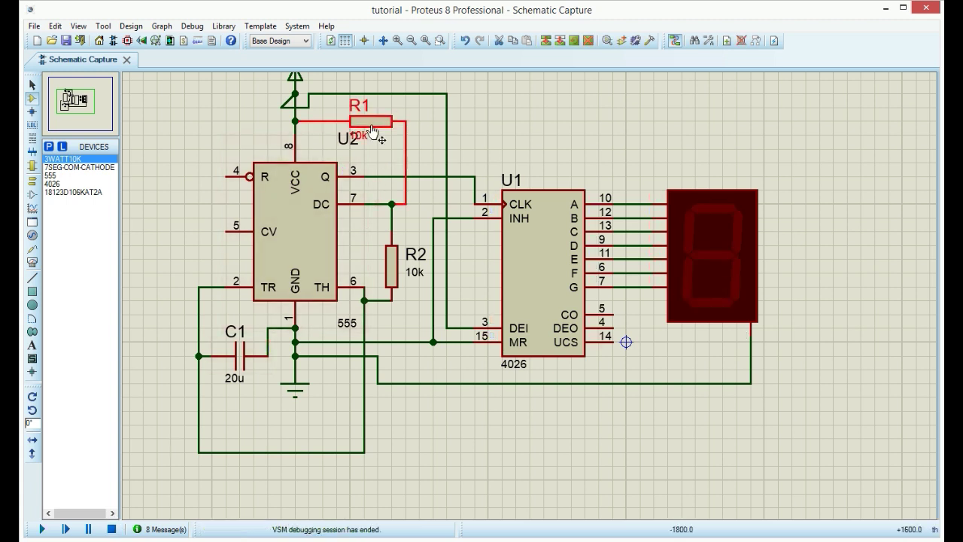
{"action": "left_click", "coordinate": [372, 132]}
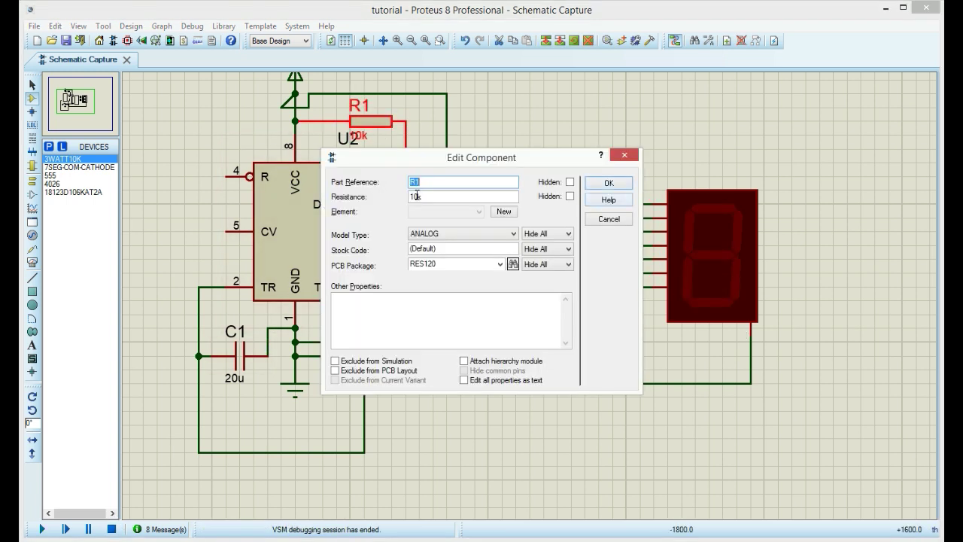
{"action": "left_click", "coordinate": [412, 196]}
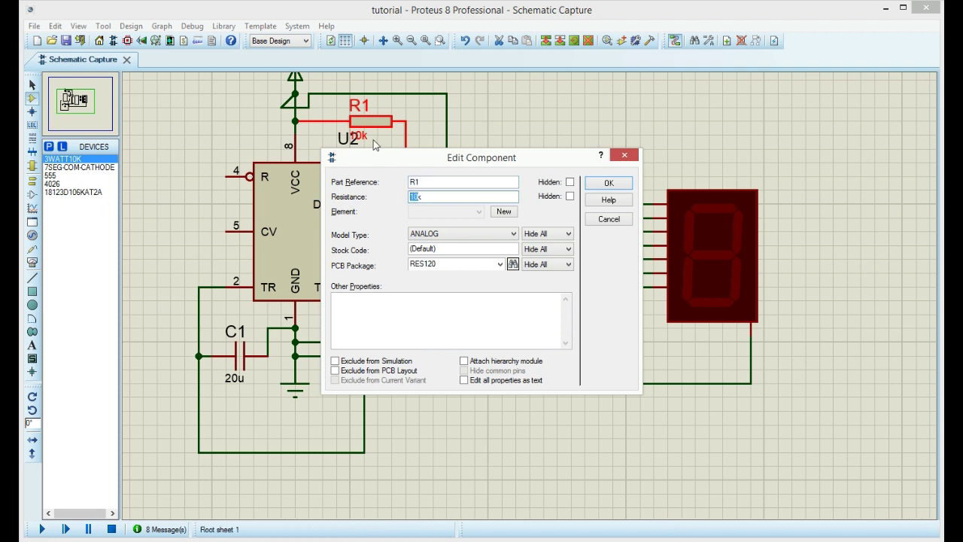
{"action": "left_click", "coordinate": [610, 185]}
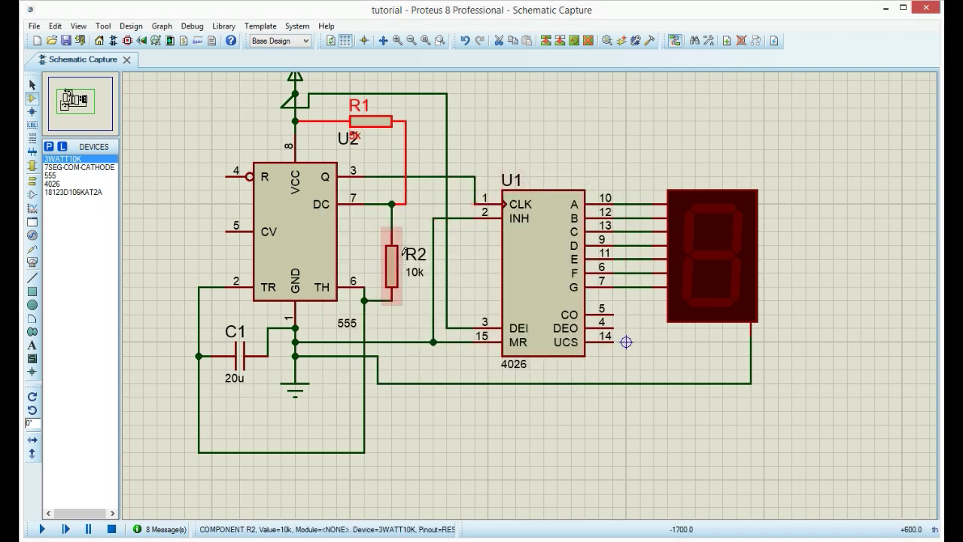
{"action": "left_click", "coordinate": [42, 529]}
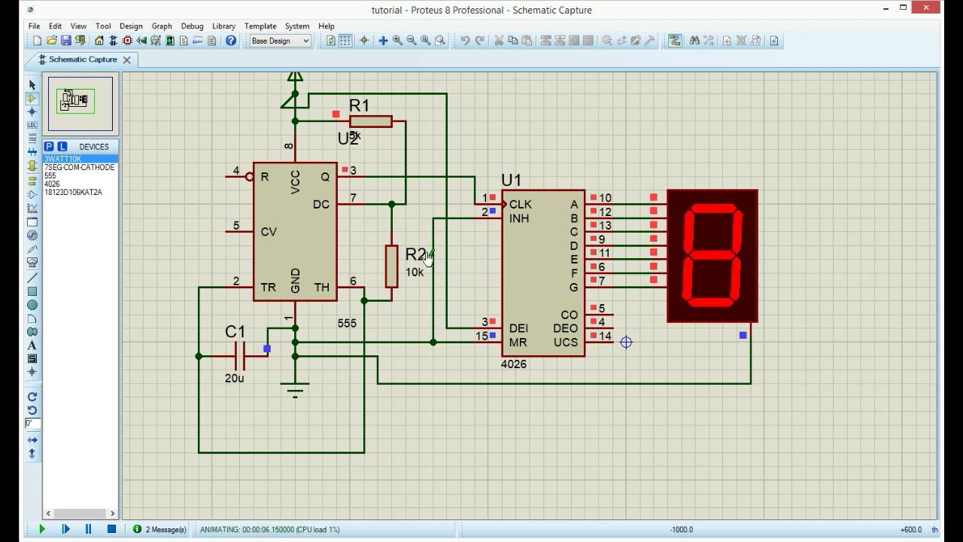
{"action": "left_click", "coordinate": [111, 529]}
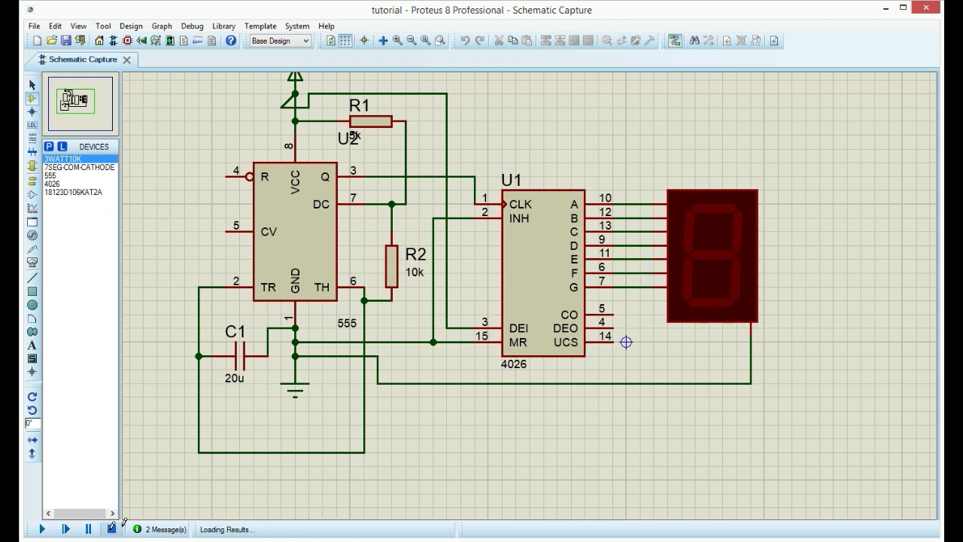